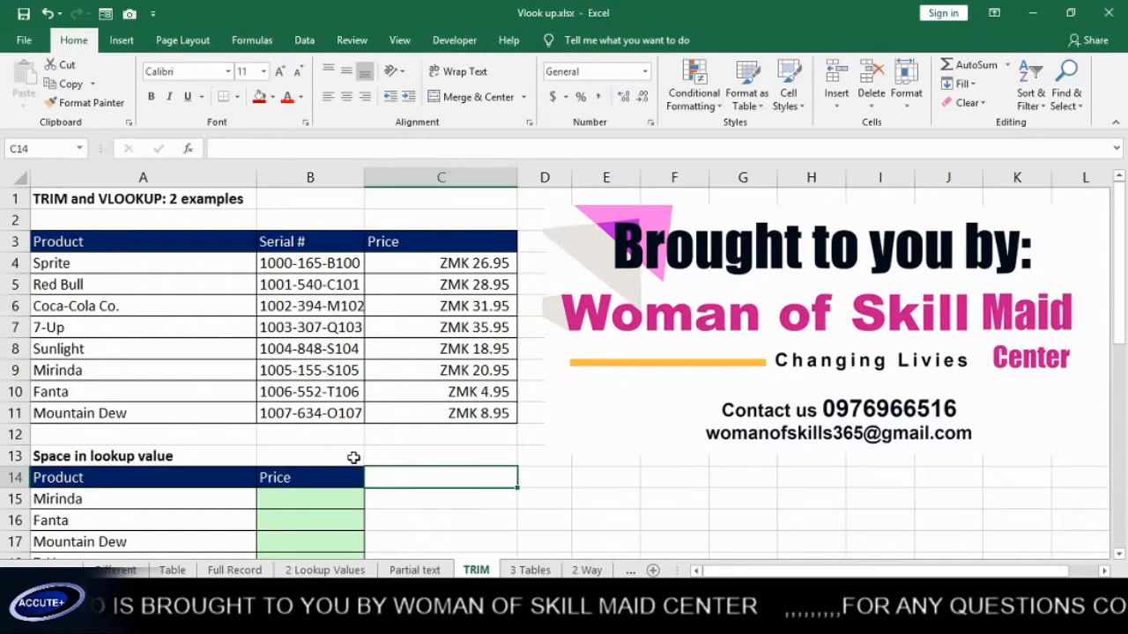
{"action": "left_click", "coordinate": [76, 240]}
{"action": "left_click_drag", "start_coordinate": [76, 240], "coordinate": [485, 408]}
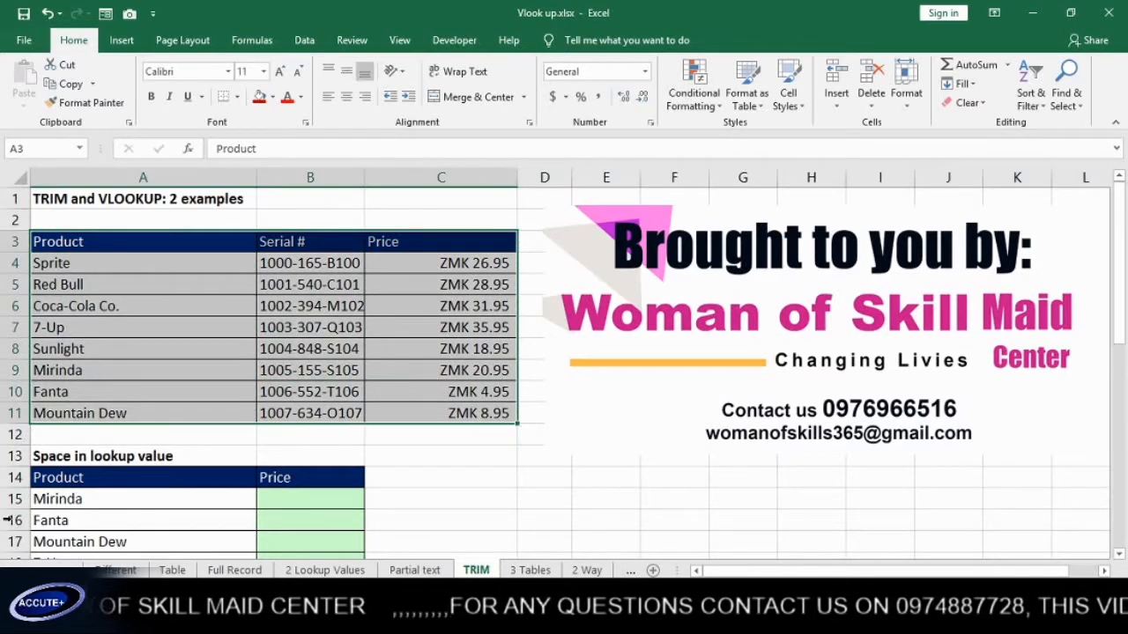
{"action": "scroll", "coordinate": [110, 426], "scroll_direction": "down", "scroll_amount": 2}
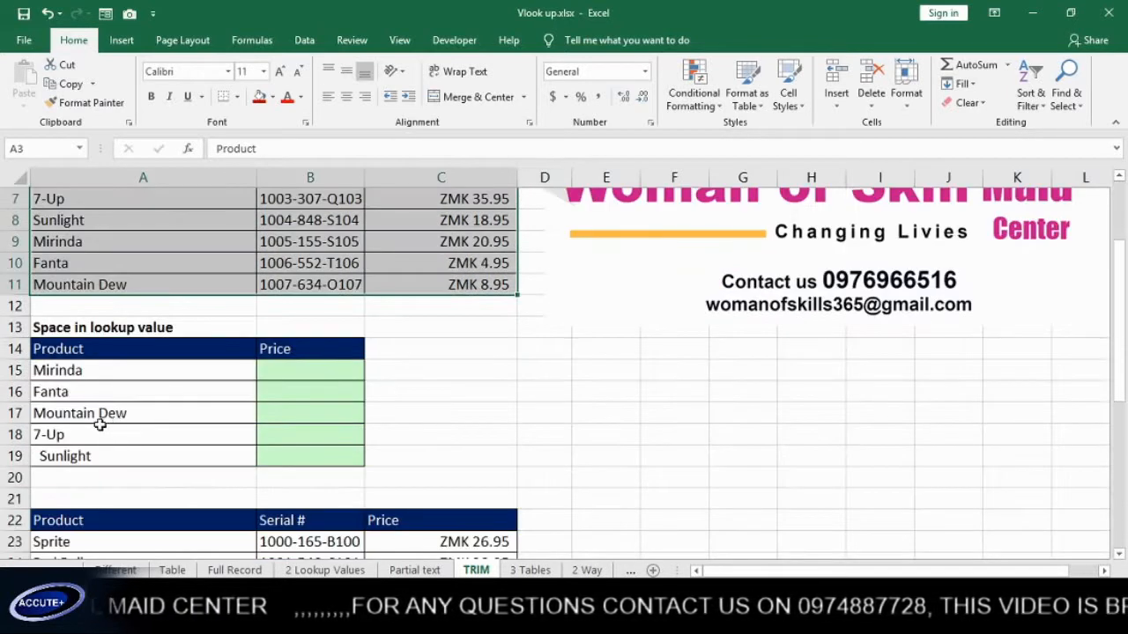
{"action": "left_click", "coordinate": [97, 377]}
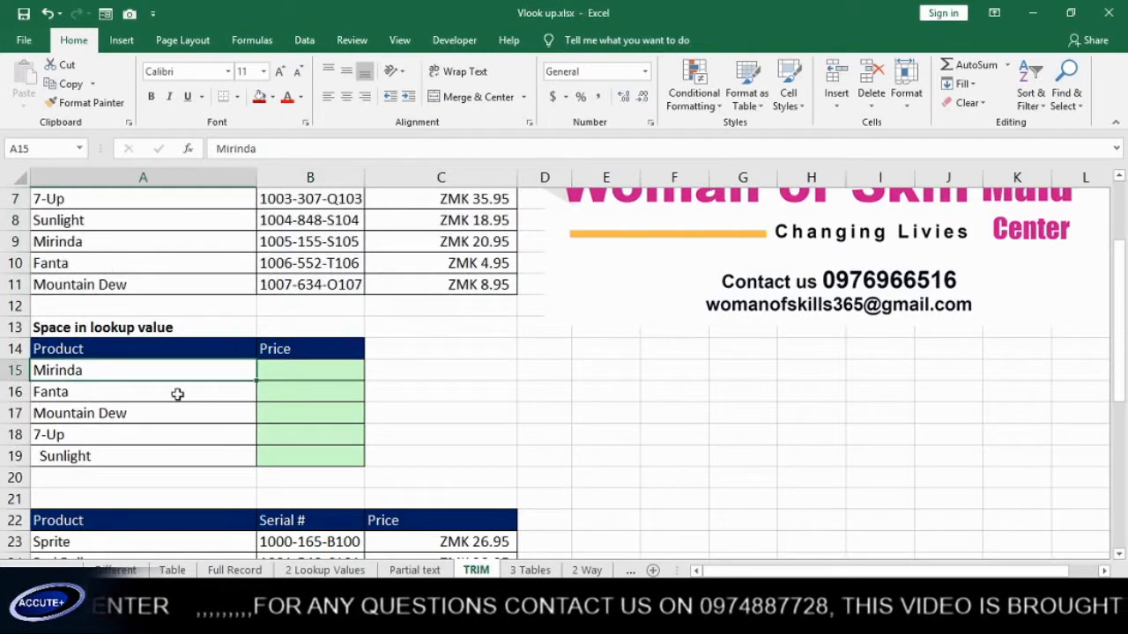
Start a VLOOKUP formula in cell B15 with A15 as the lookup value.
{"action": "left_click", "coordinate": [291, 375]}
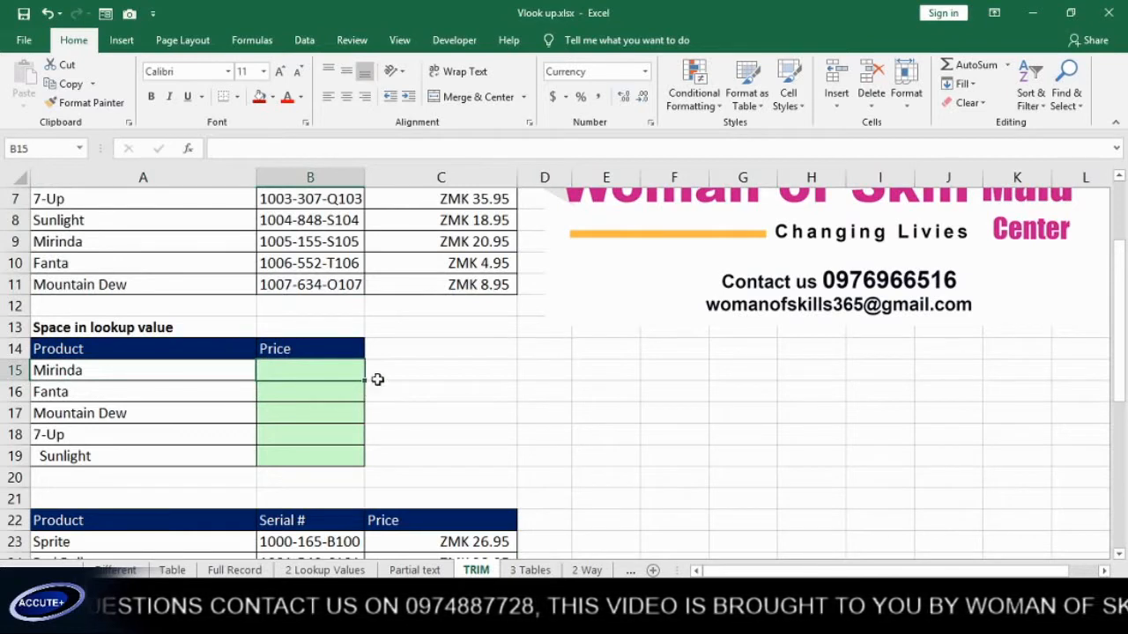
{"action": "scroll", "coordinate": [429, 401], "scroll_direction": "up", "scroll_amount": 3, "text": "ctrl"}
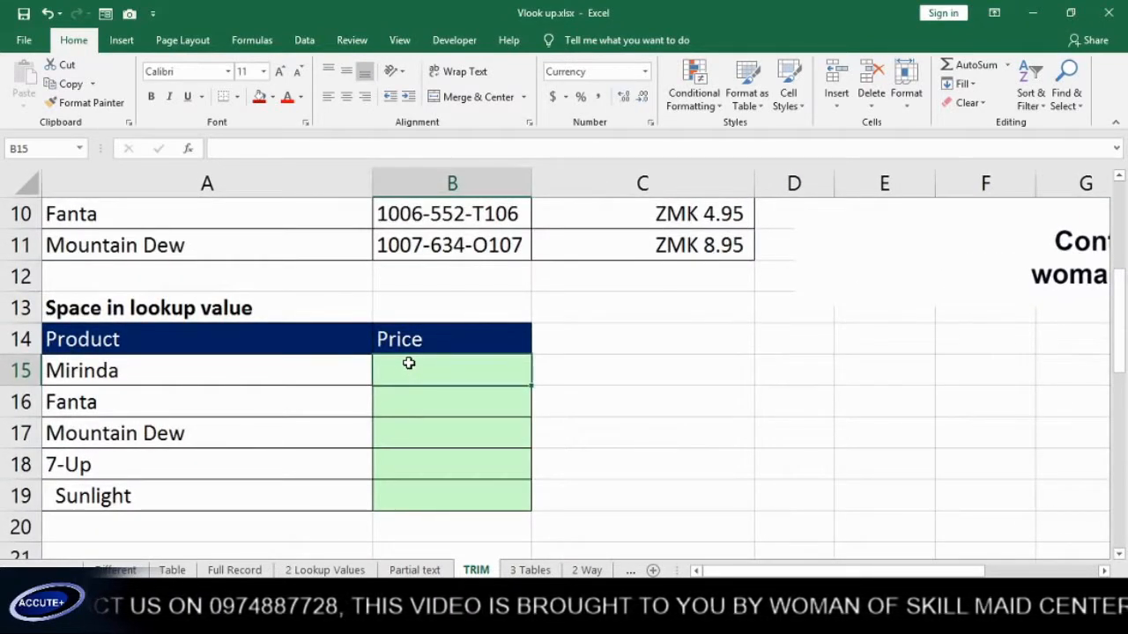
{"action": "type", "text": "=vl"}
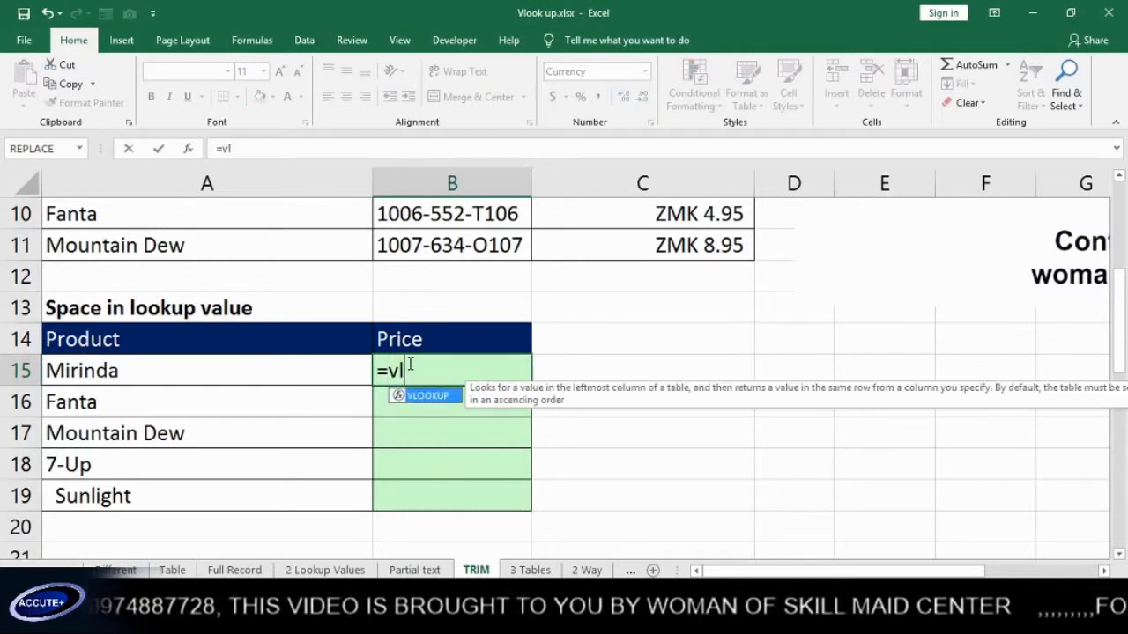
{"action": "key", "text": "Tab"}
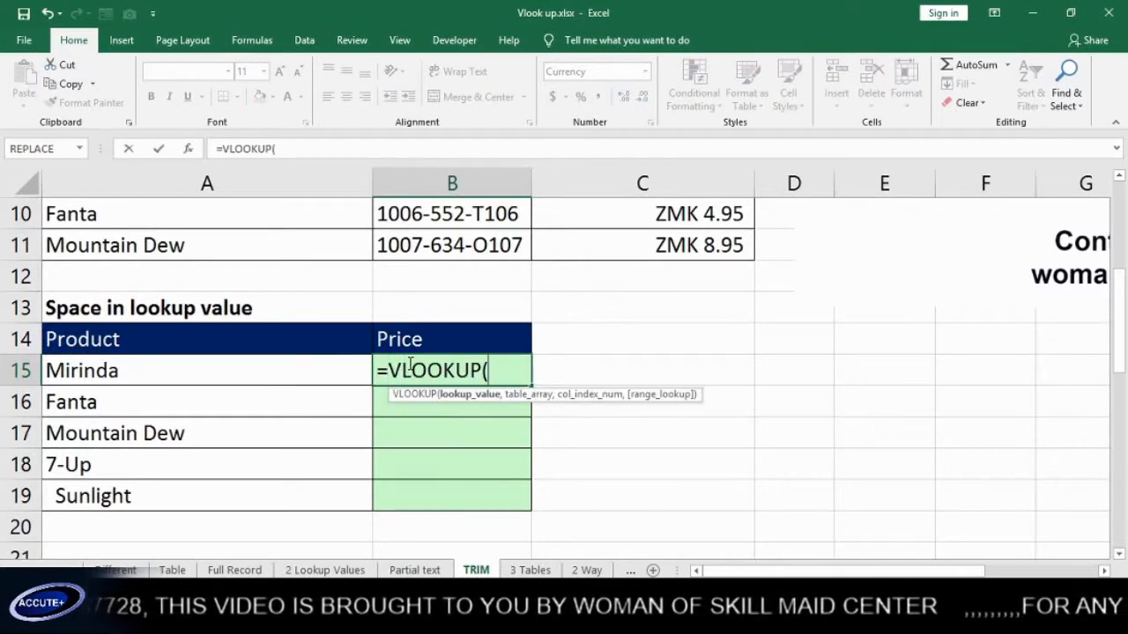
{"action": "key", "text": "Left"}
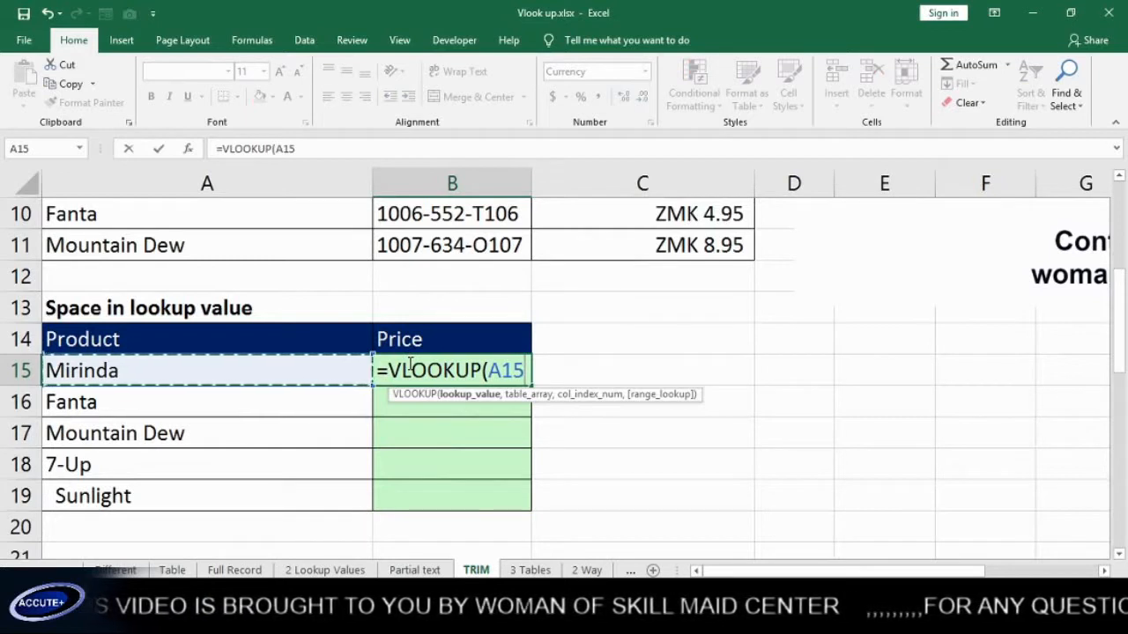
{"action": "type", "text": ":"}
{"action": "key", "text": "BackSpace"}
{"action": "key", "text": "BackSpace"}
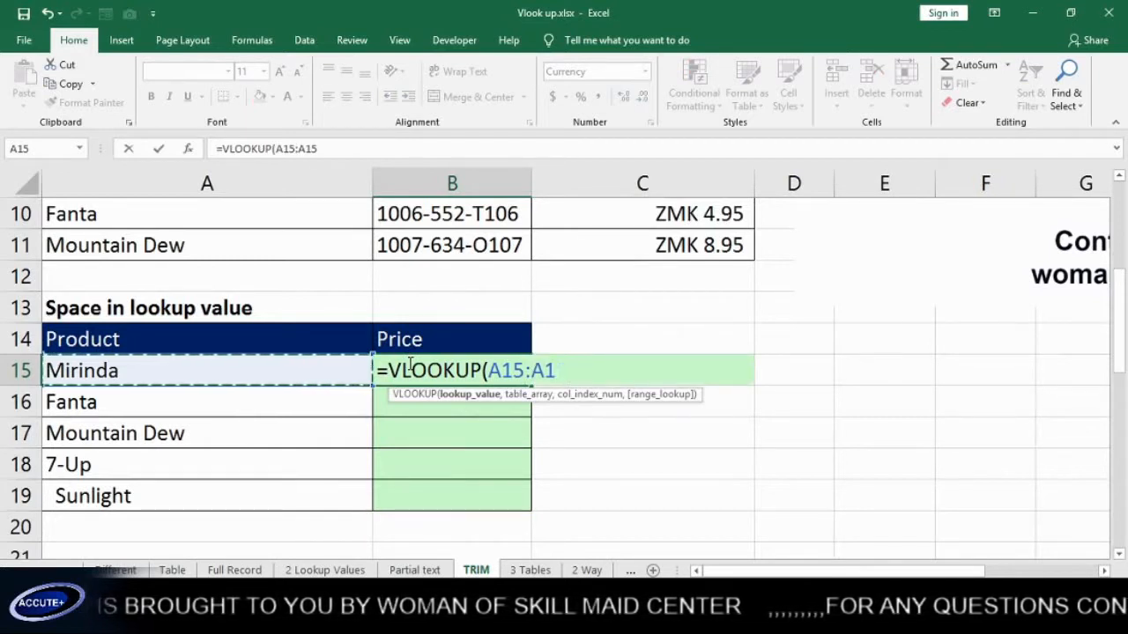
{"action": "key", "text": "BackSpace"}
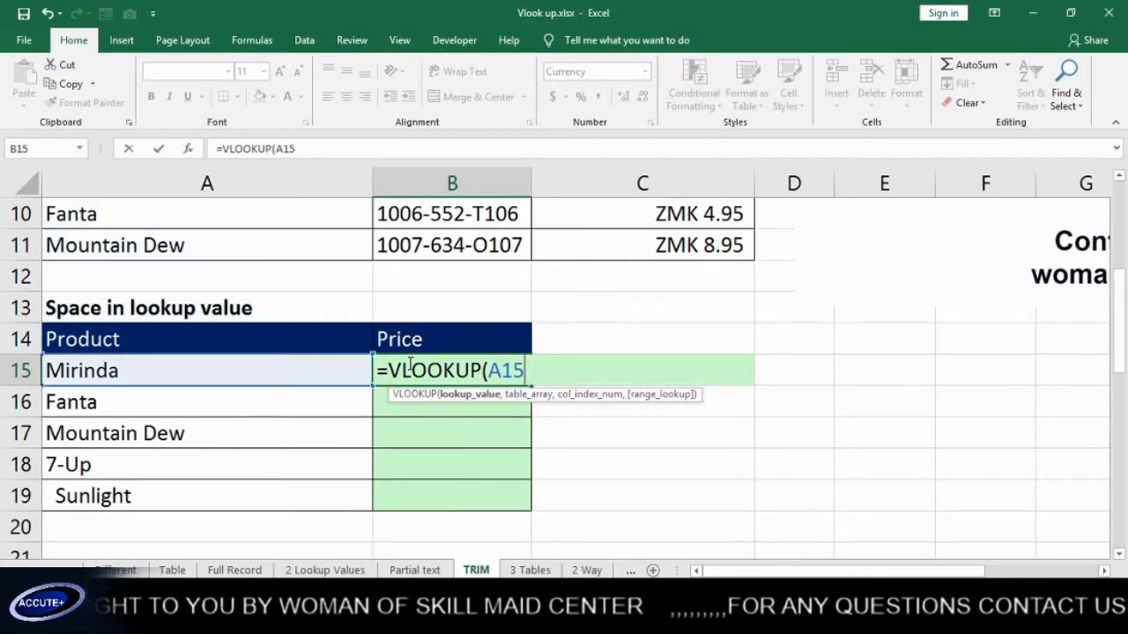
{"action": "type", "text": ","}
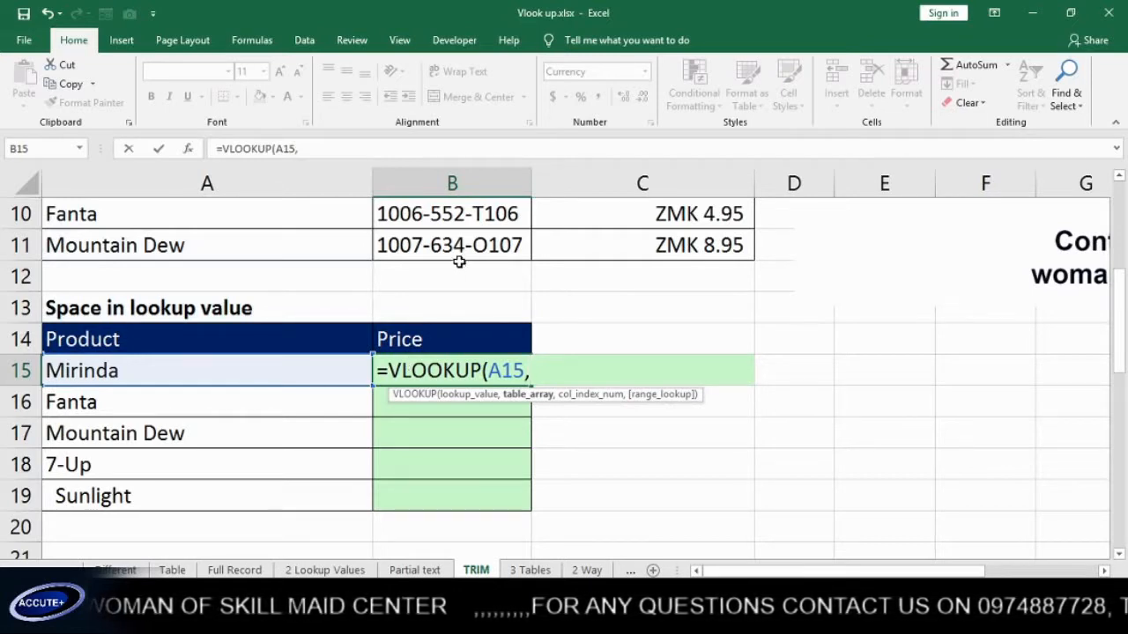
Set the table array of the B15 VLOOKUP formula to the product data range A4:C11.
{"action": "scroll", "coordinate": [377, 374], "scroll_direction": "up", "scroll_amount": 3}
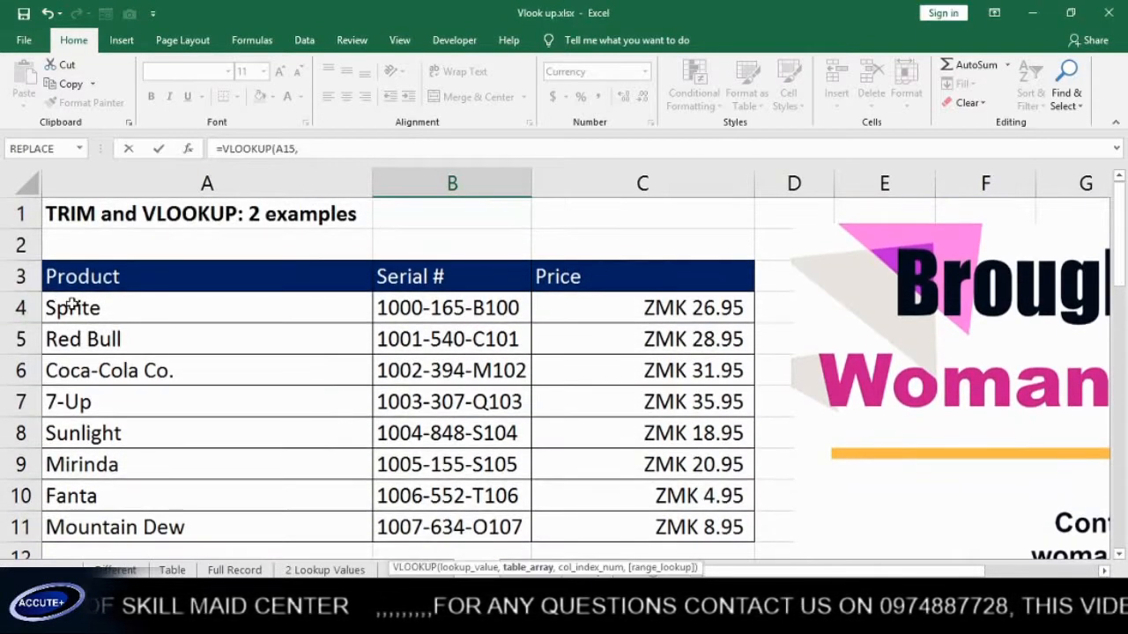
{"action": "left_click_drag", "start_coordinate": [76, 308], "coordinate": [659, 529]}
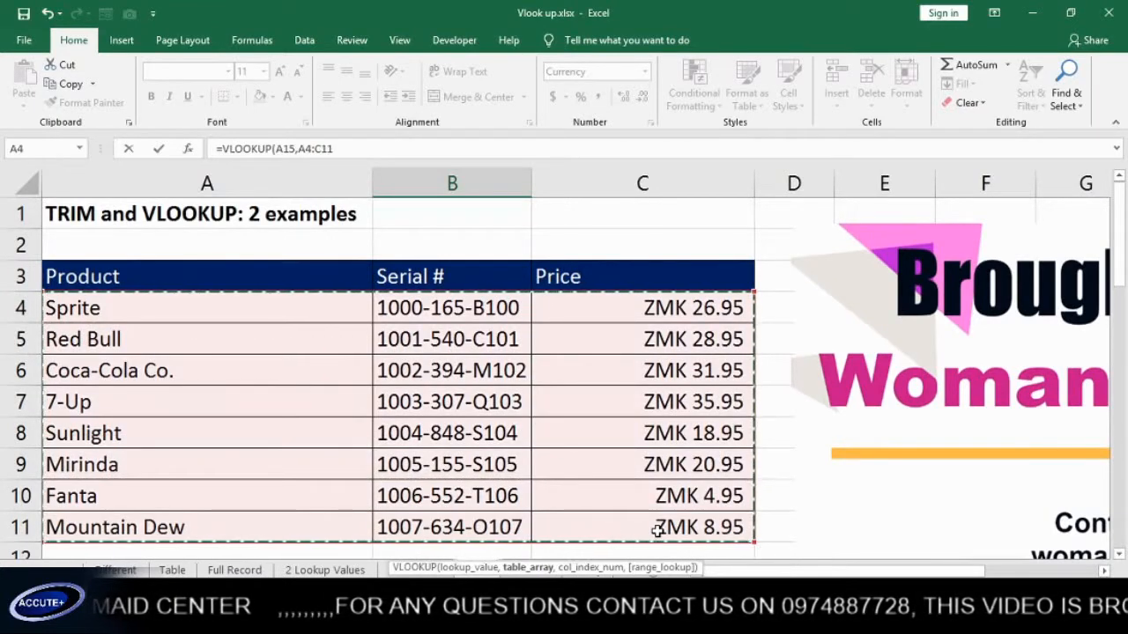
{"action": "scroll", "coordinate": [658, 529], "scroll_direction": "down", "scroll_amount": 3}
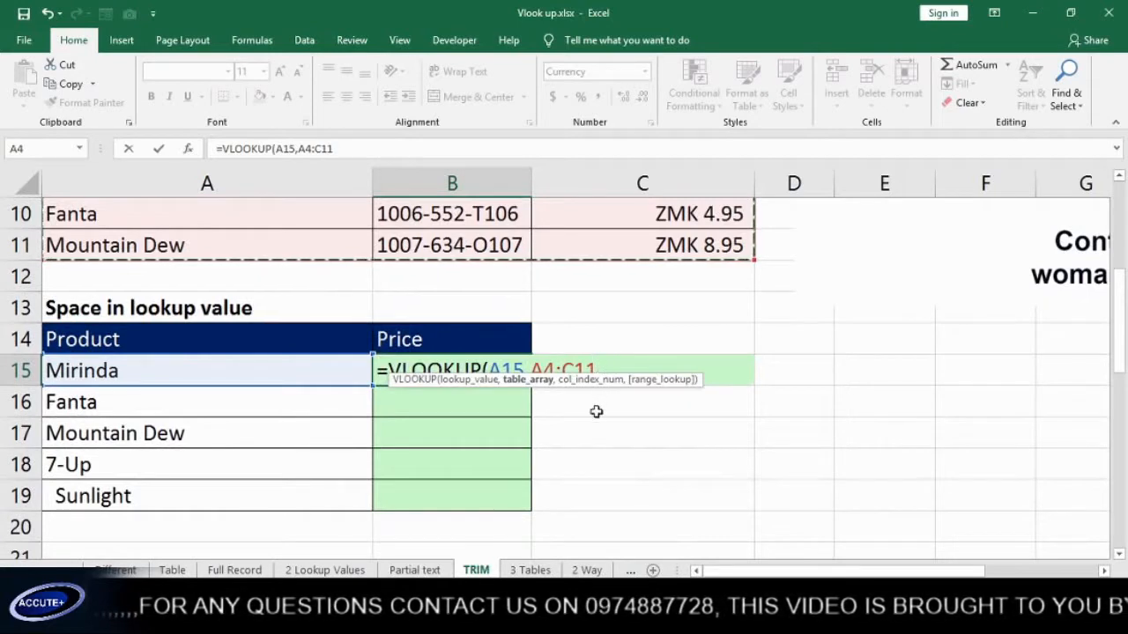
{"action": "type", "text": ","}
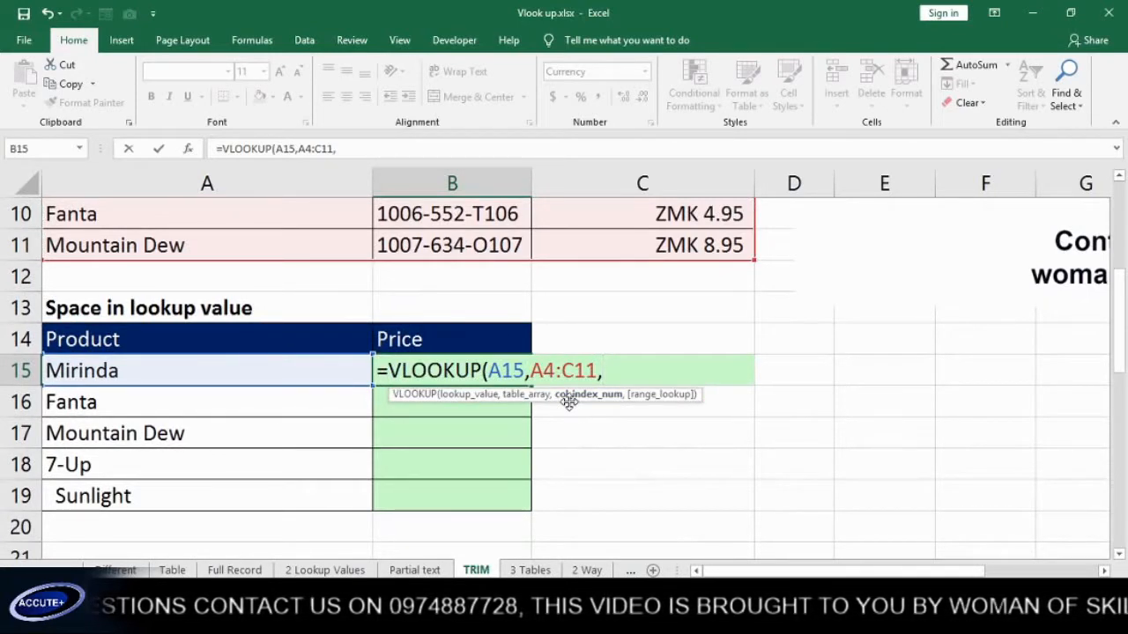
Complete the B15 VLOOKUP with column index 3 and FALSE for an exact match, and enter the formula.
{"action": "scroll", "coordinate": [356, 274], "scroll_direction": "up", "scroll_amount": 3}
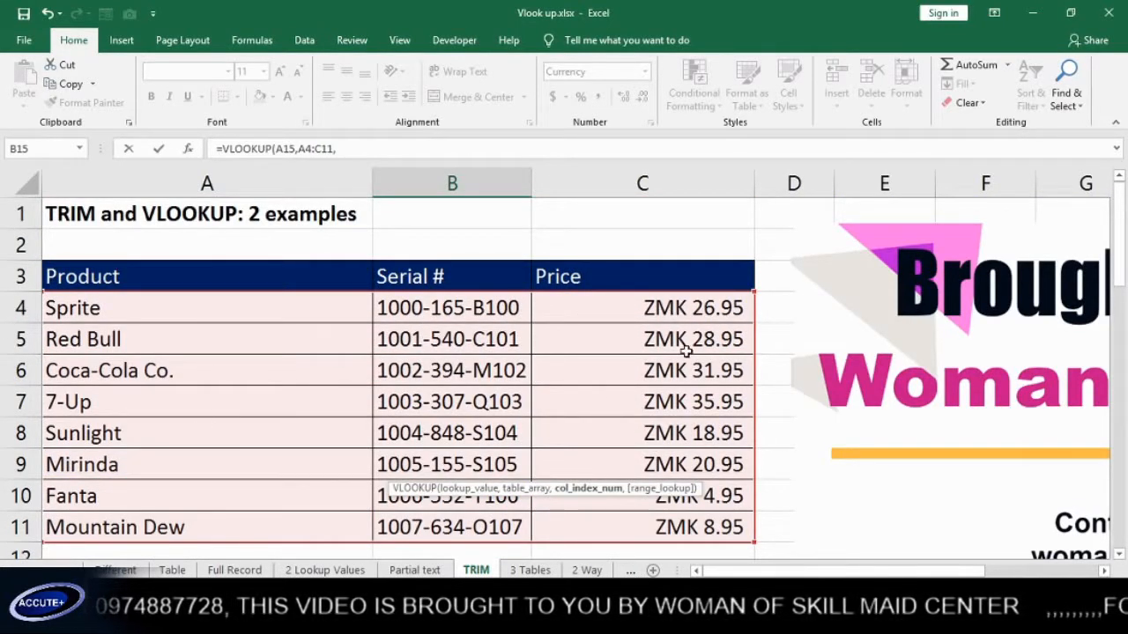
{"action": "scroll", "coordinate": [657, 520], "scroll_direction": "down", "scroll_amount": 2}
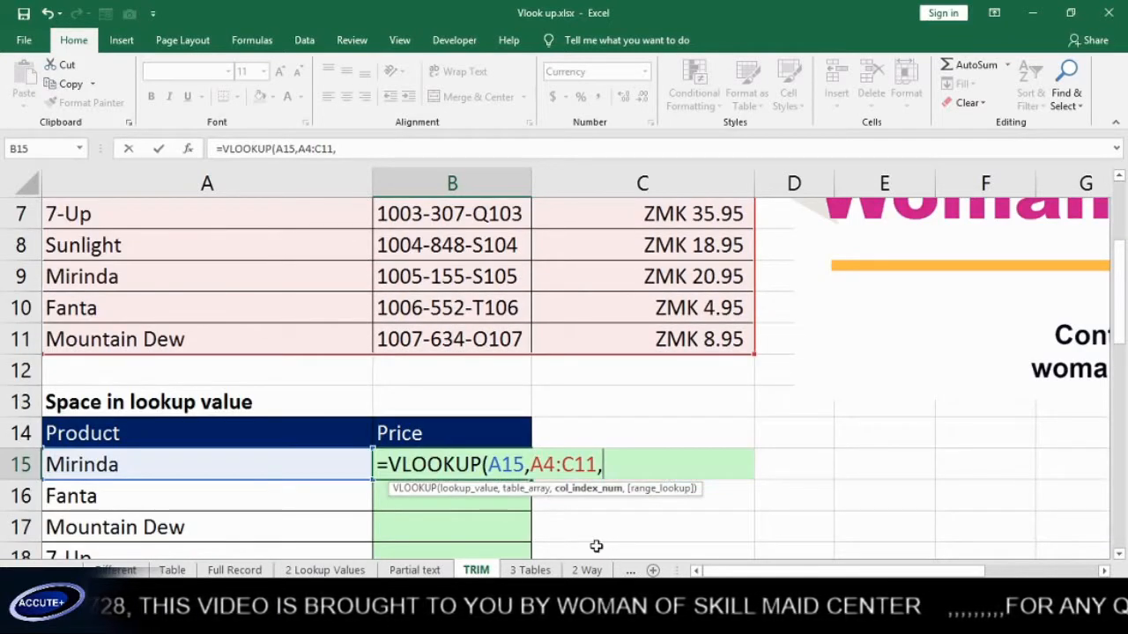
{"action": "type", "text": "3,"}
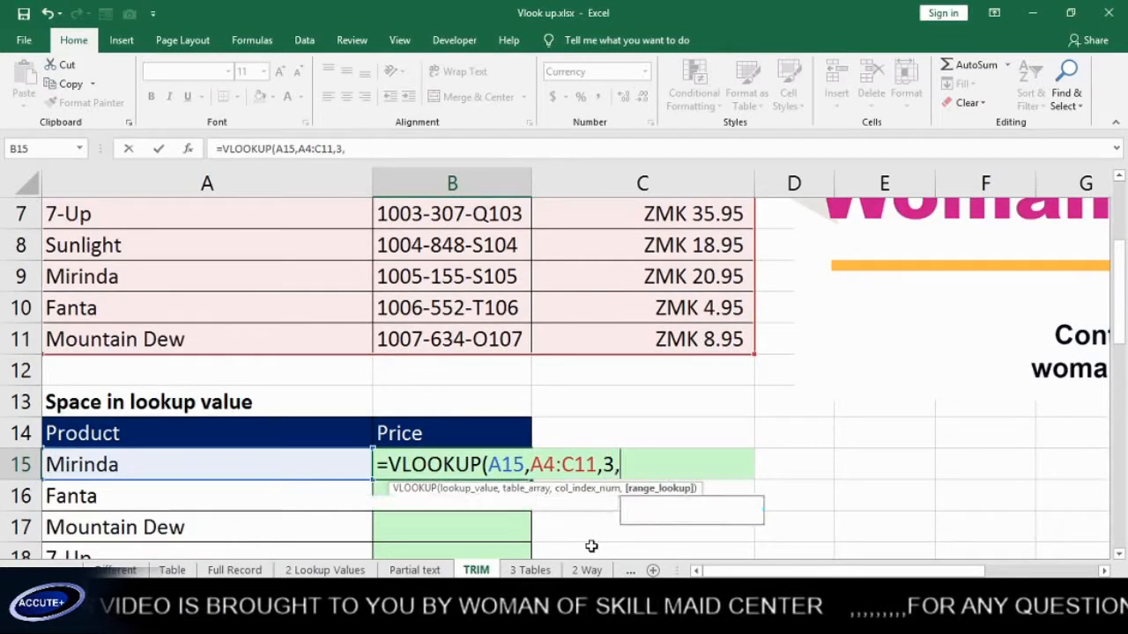
{"action": "left_click", "coordinate": [661, 520]}
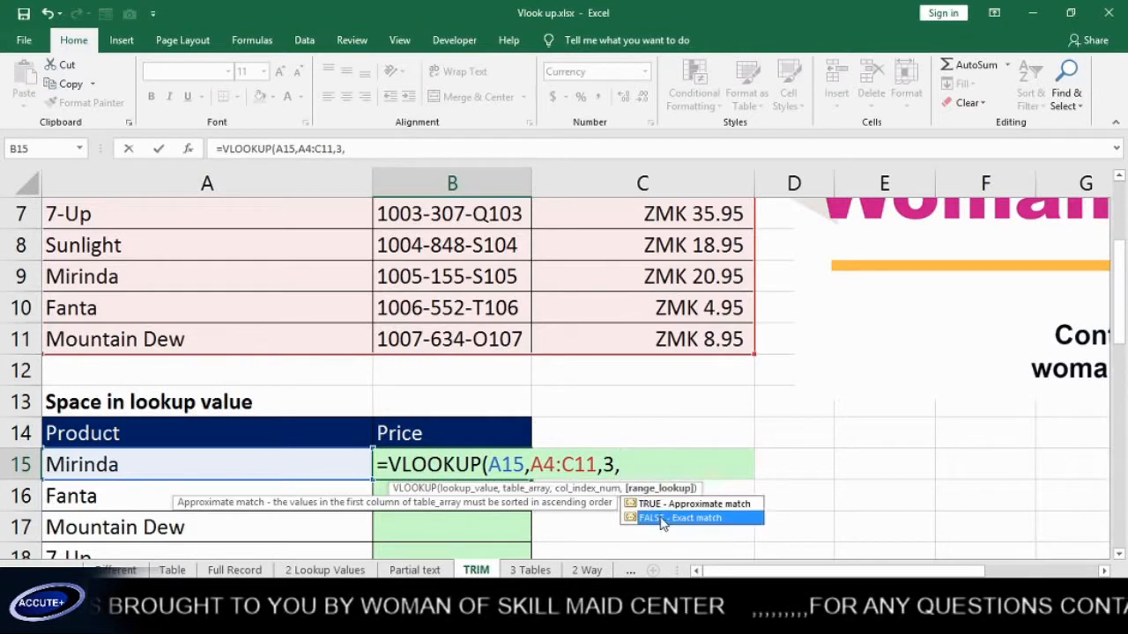
{"action": "double_click", "coordinate": [661, 520]}
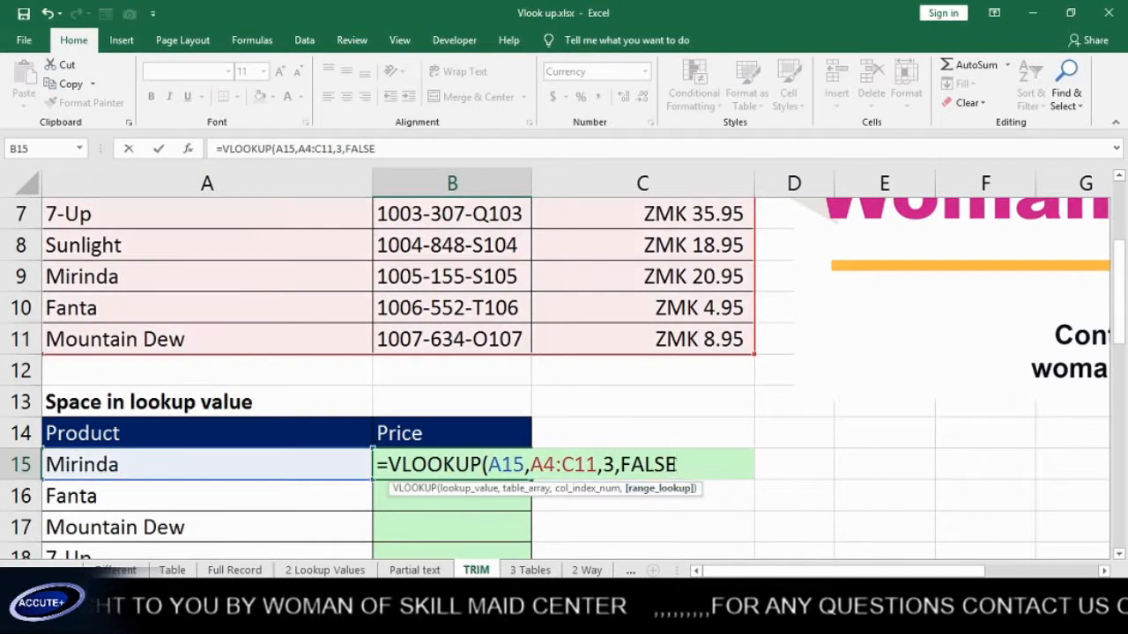
{"action": "type", "text": ")"}
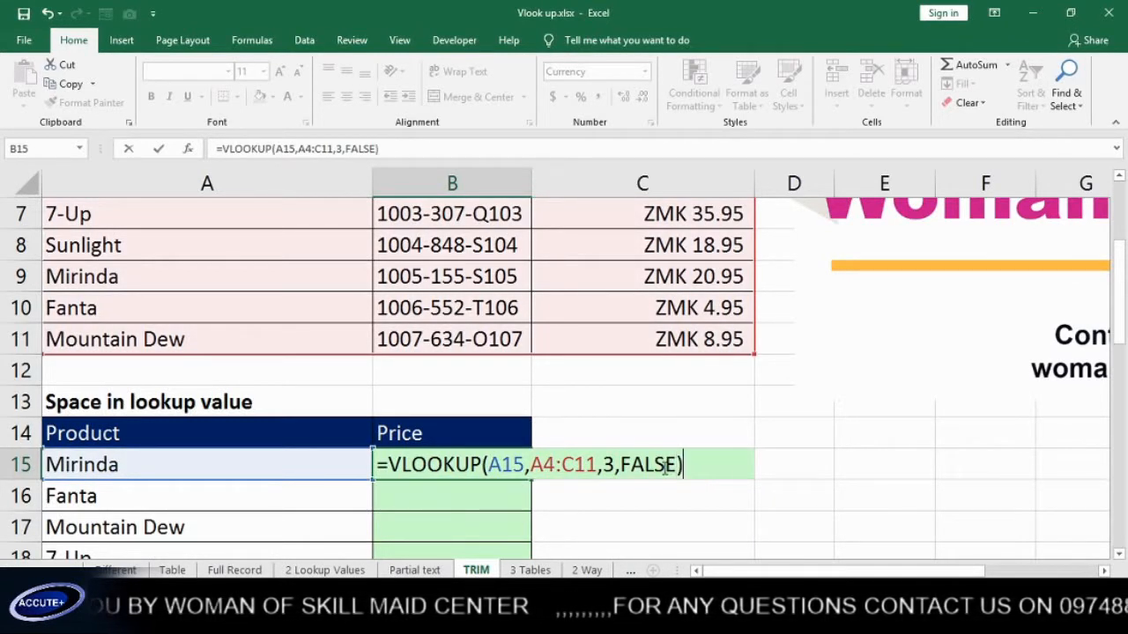
{"action": "key", "text": "Return"}
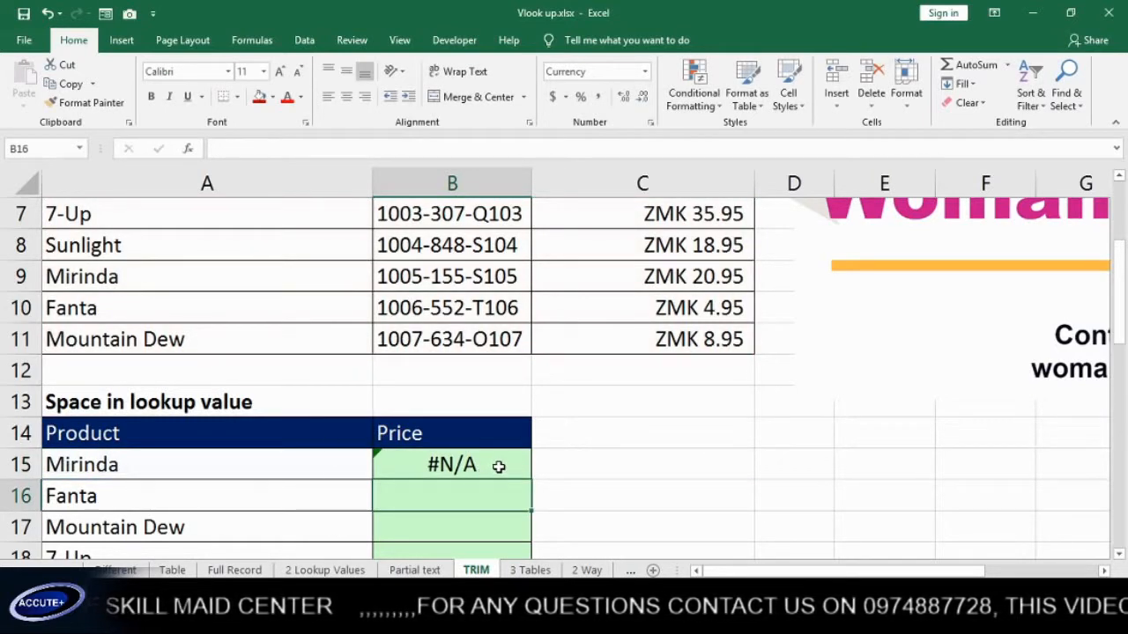
Fill the VLOOKUP formula from B15 down through B19.
{"action": "scroll", "coordinate": [499, 466], "scroll_direction": "down", "scroll_amount": 1}
{"action": "left_click", "coordinate": [485, 372]}
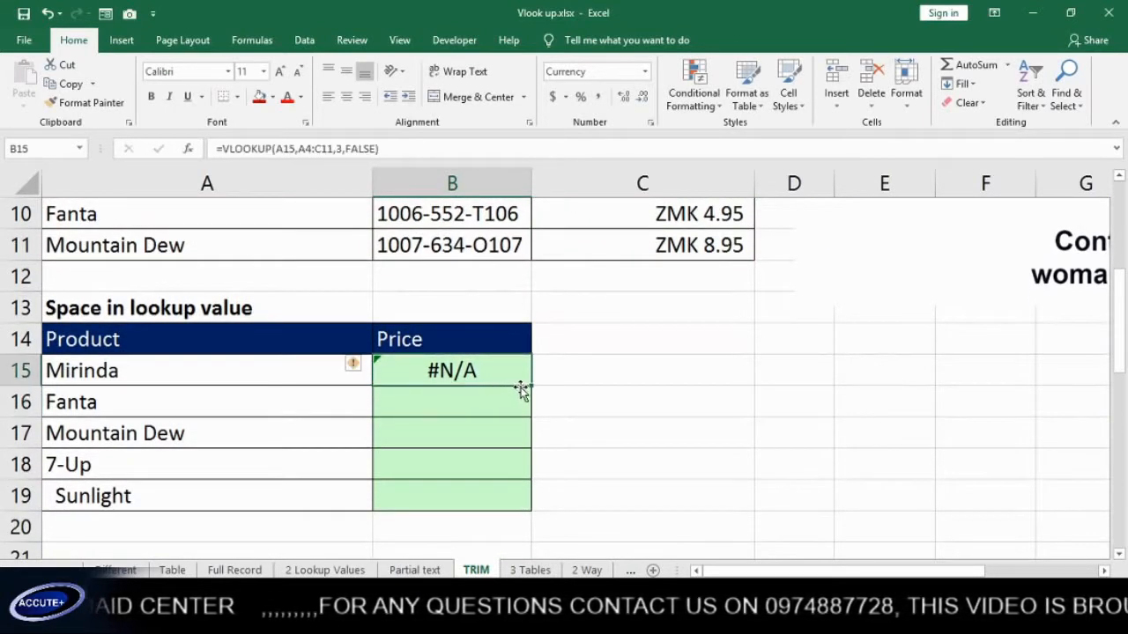
{"action": "left_click_drag", "start_coordinate": [532, 385], "coordinate": [500, 515]}
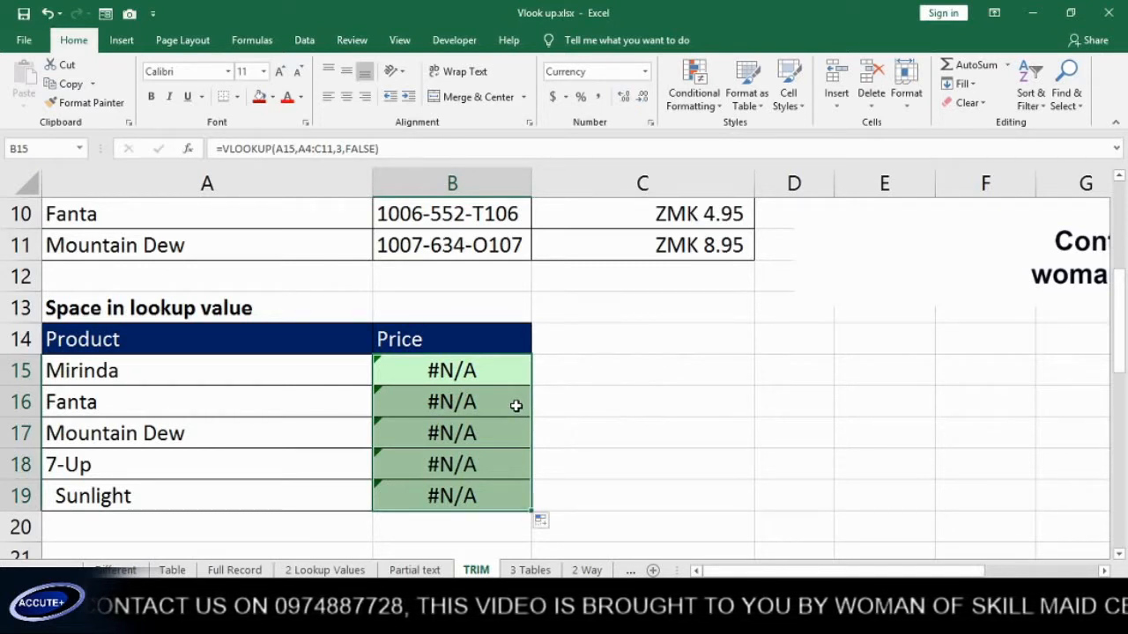
Examine the formula in B15 and compare the Mirinda text in A15 with A9 for extra spaces.
{"action": "left_click", "coordinate": [452, 373]}
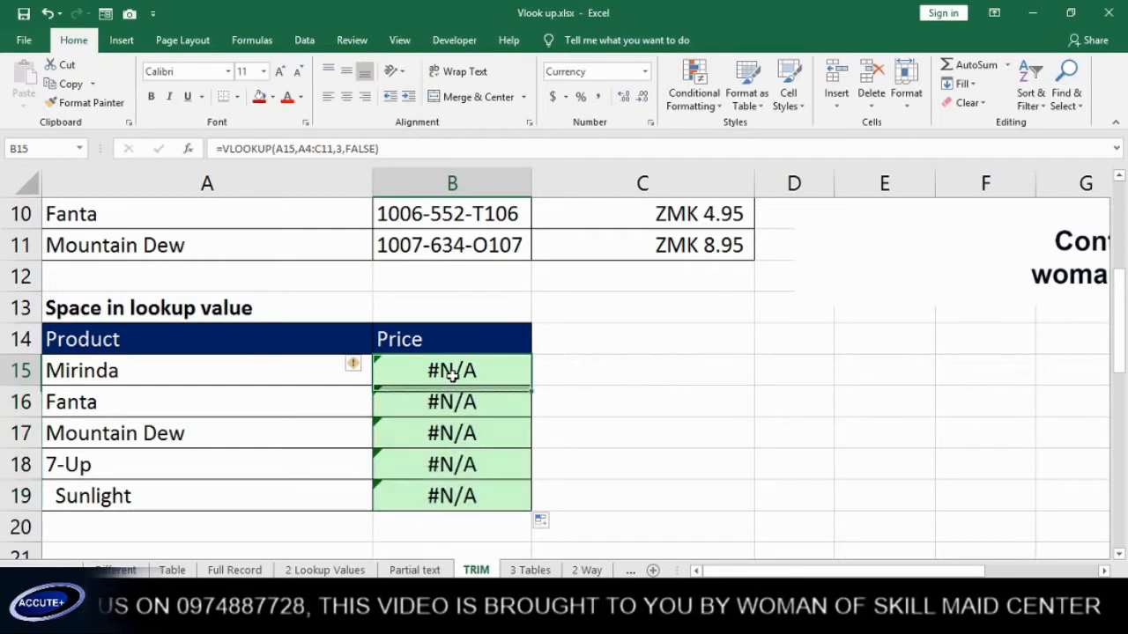
{"action": "double_click", "coordinate": [451, 372]}
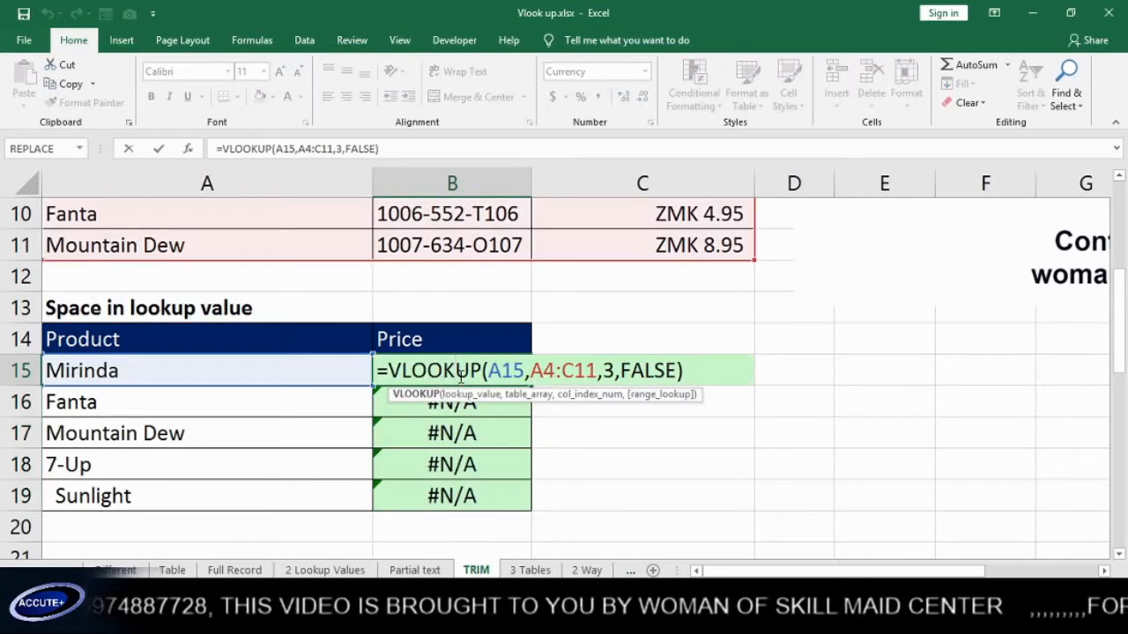
{"action": "key", "text": "Return"}
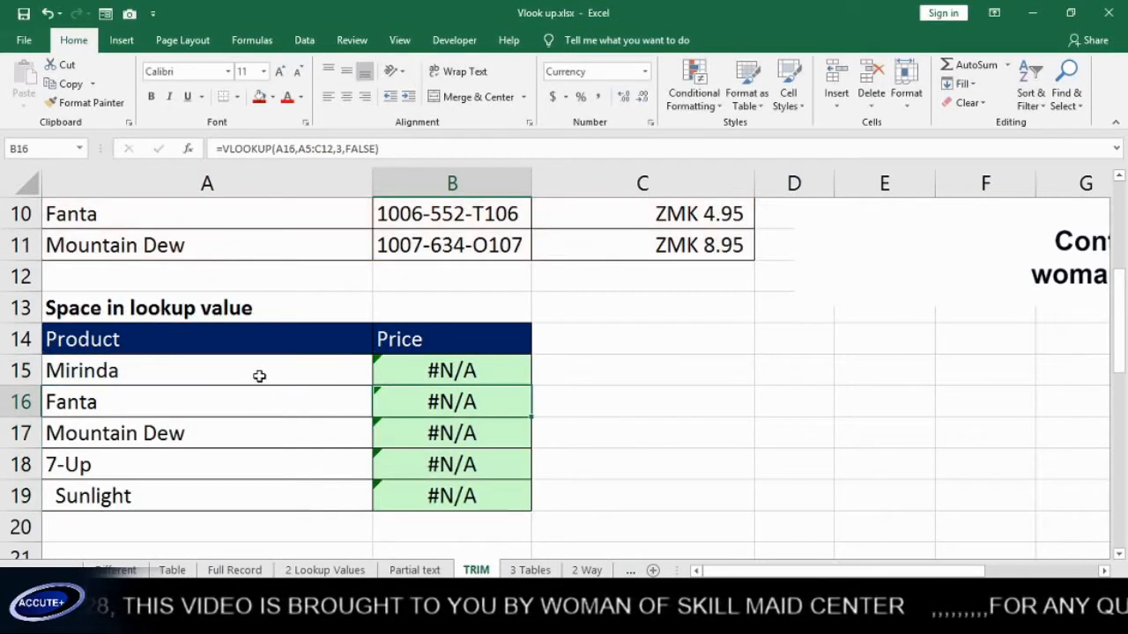
{"action": "left_click", "coordinate": [246, 370]}
{"action": "double_click", "coordinate": [206, 371]}
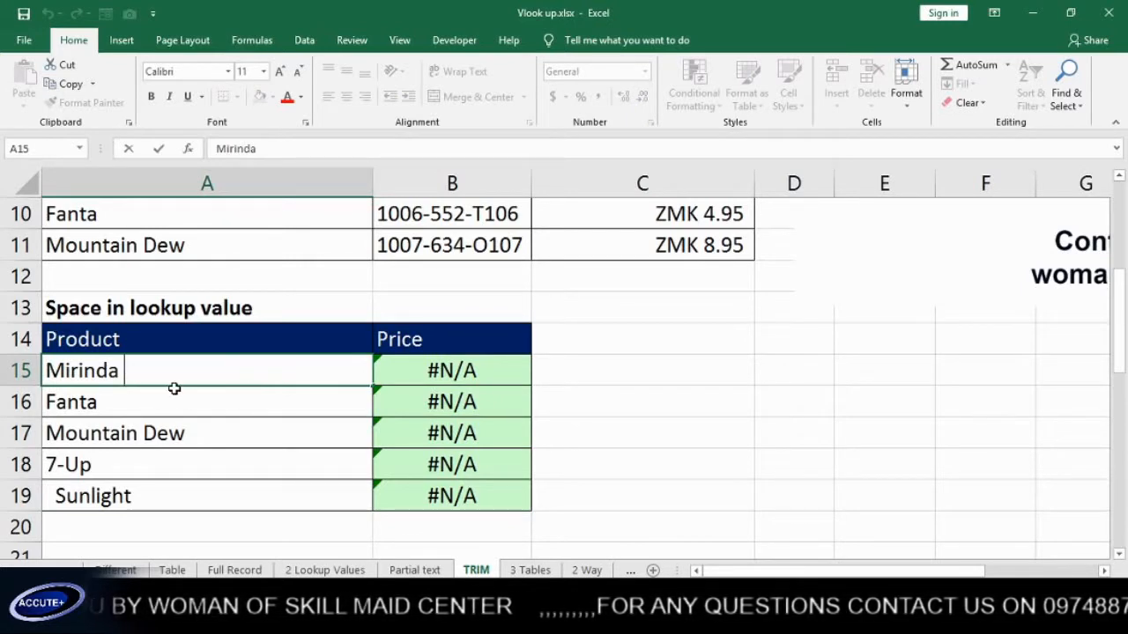
{"action": "scroll", "coordinate": [175, 388], "scroll_direction": "up", "scroll_amount": 3}
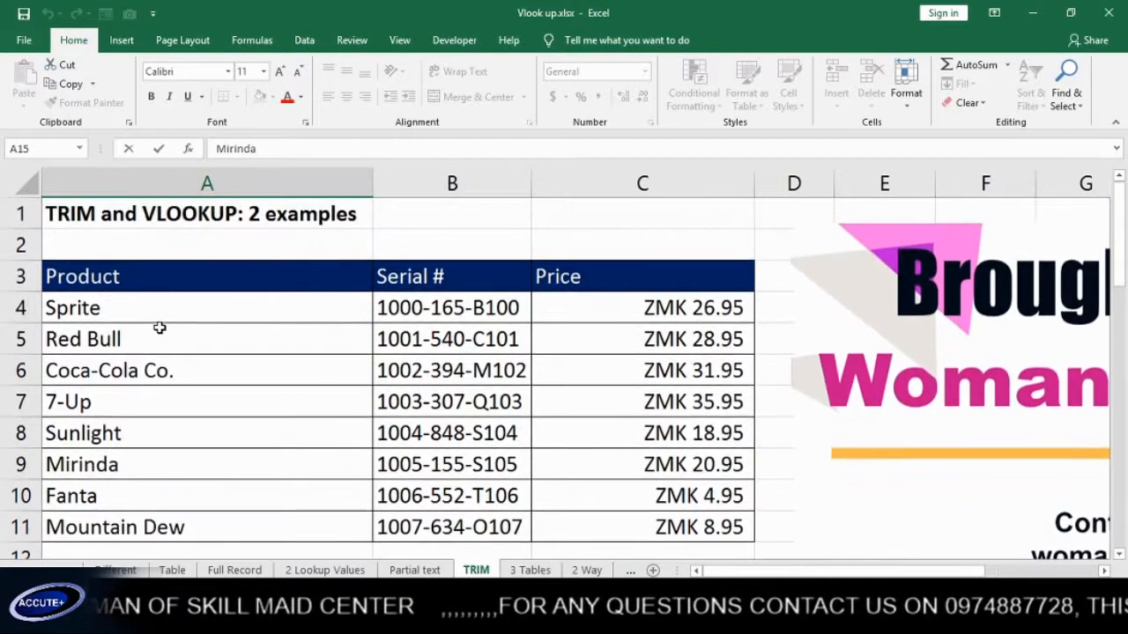
{"action": "left_click", "coordinate": [152, 464]}
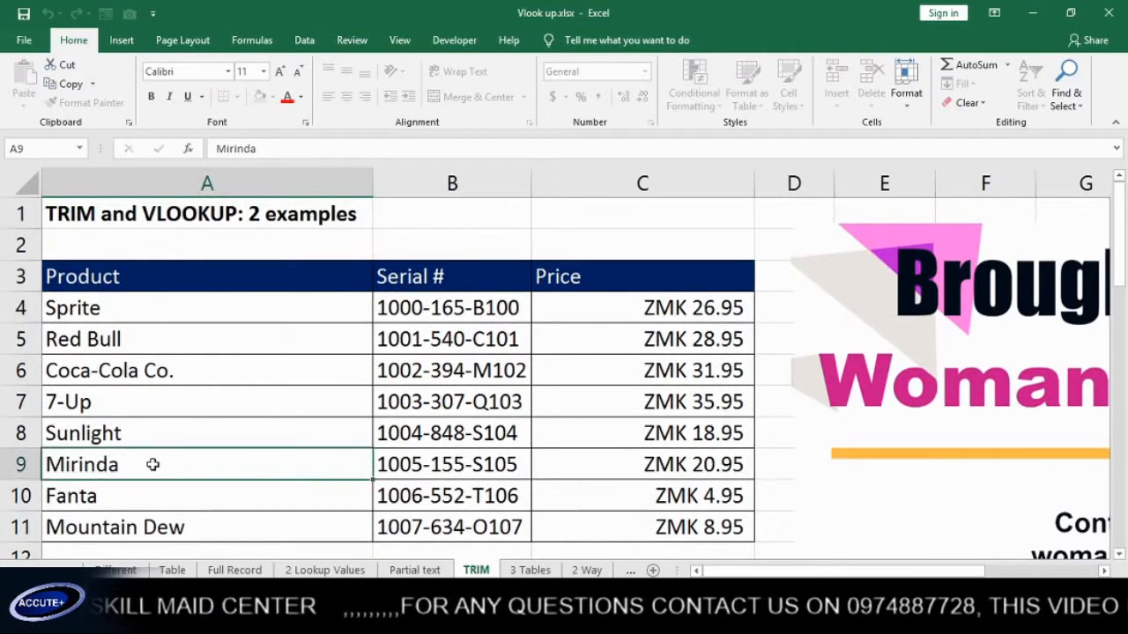
{"action": "double_click", "coordinate": [152, 464]}
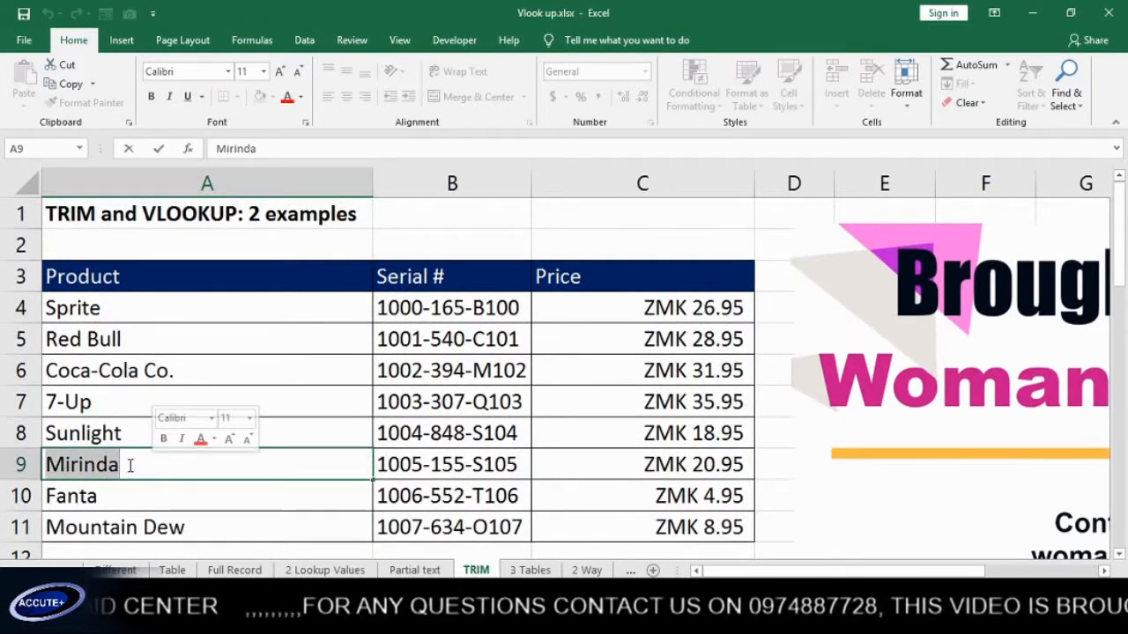
{"action": "left_click", "coordinate": [245, 522]}
Remove the trailing space after Mirinda in cell A15.
{"action": "scroll", "coordinate": [245, 522], "scroll_direction": "down", "scroll_amount": 1}
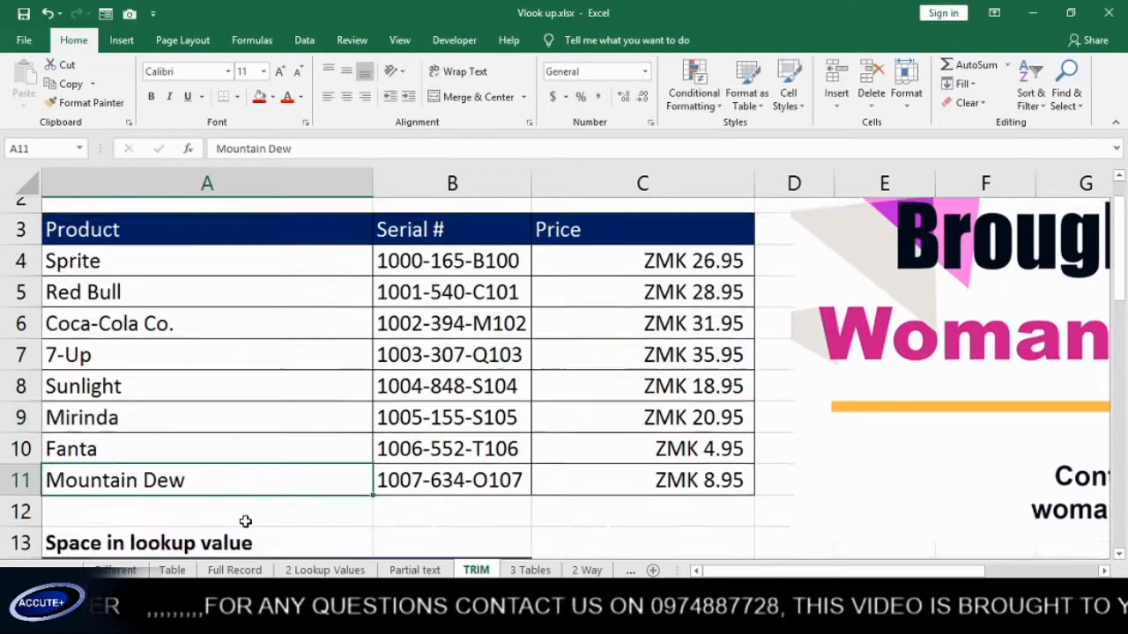
{"action": "scroll", "coordinate": [244, 521], "scroll_direction": "down", "scroll_amount": 2}
{"action": "left_click", "coordinate": [138, 465]}
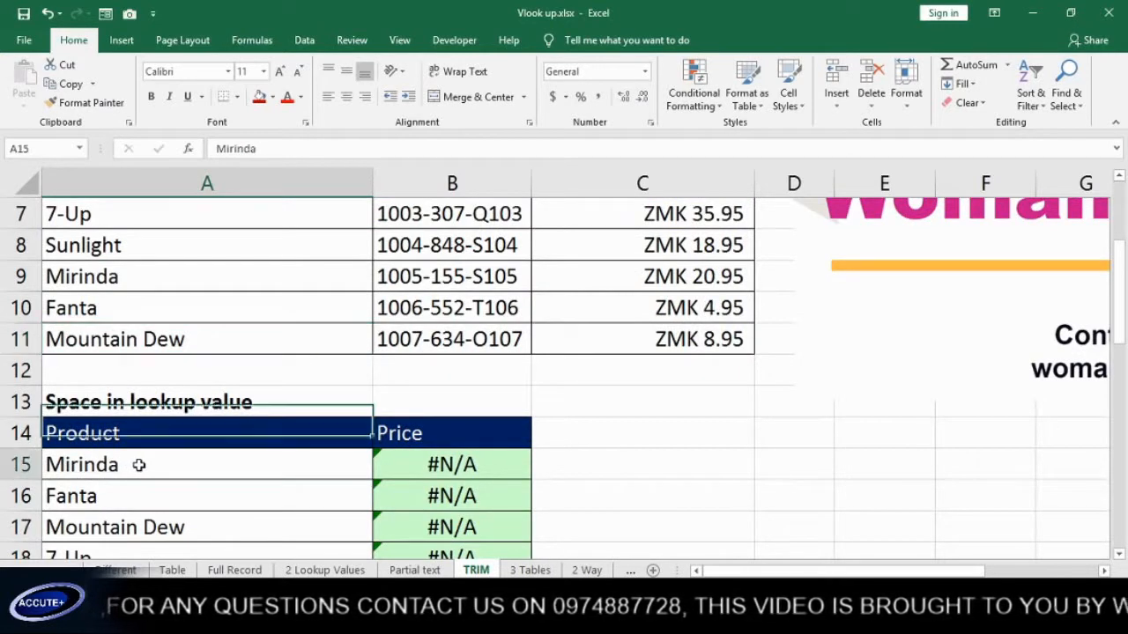
{"action": "double_click", "coordinate": [139, 465]}
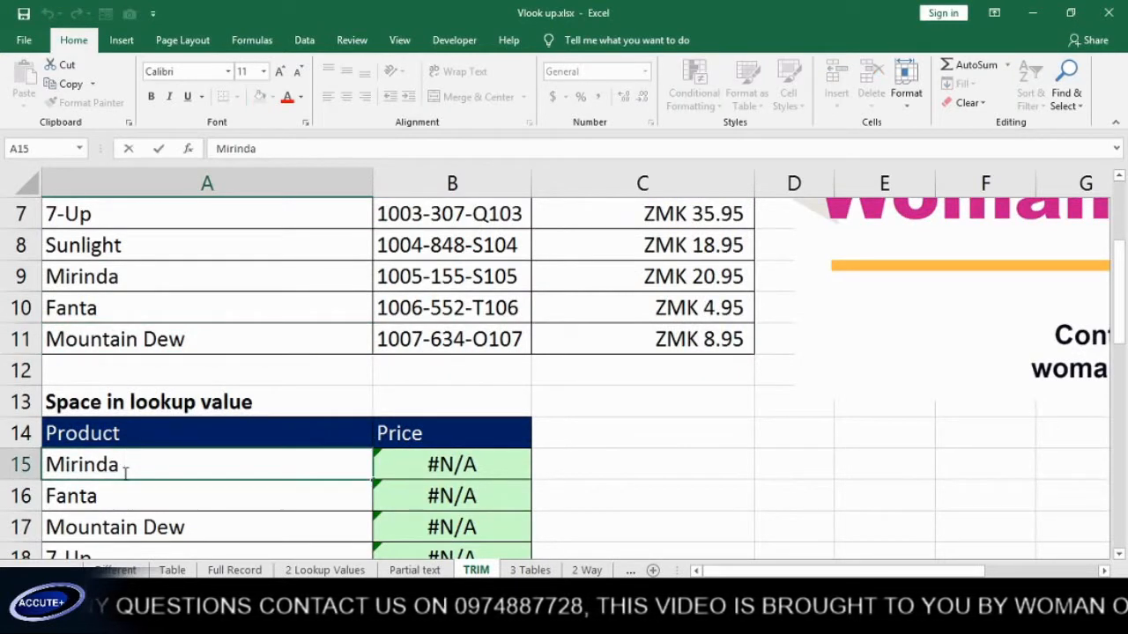
{"action": "key", "text": "Return"}
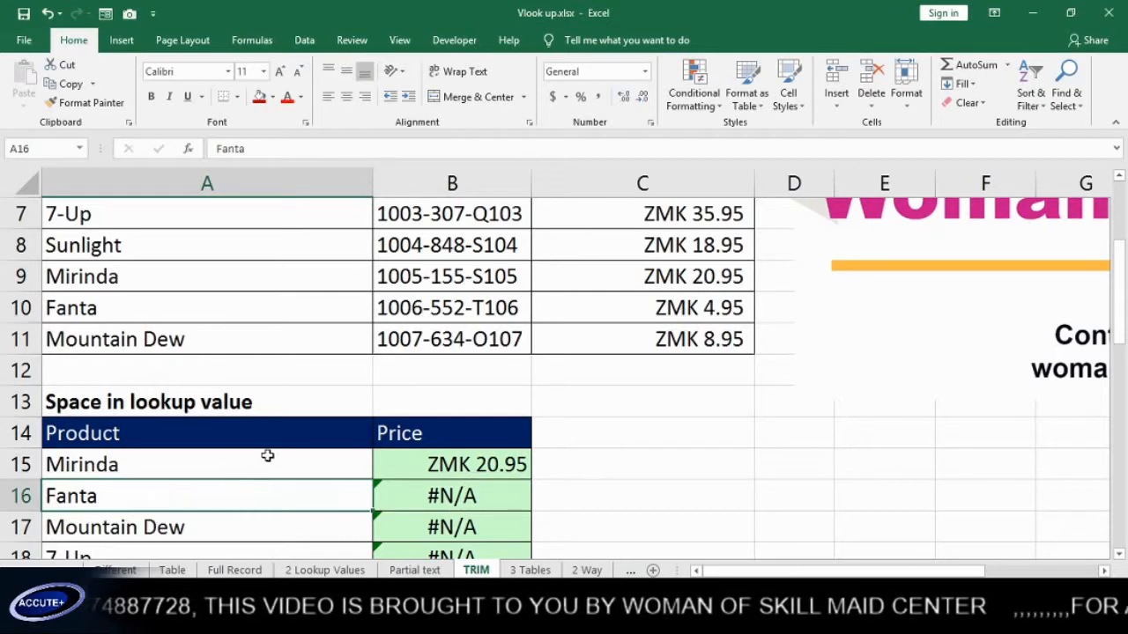
Undo the removal of the trailing space after Mirinda in cell A15.
{"action": "key", "text": "ctrl+z"}
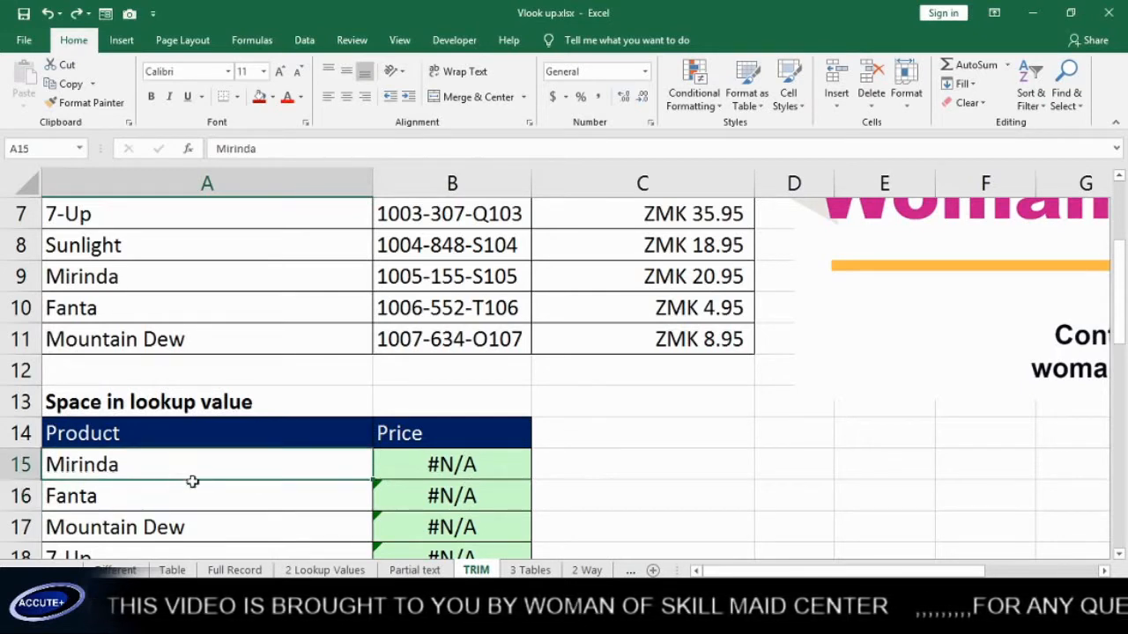
{"action": "scroll", "coordinate": [262, 515], "scroll_direction": "up", "scroll_amount": 2}
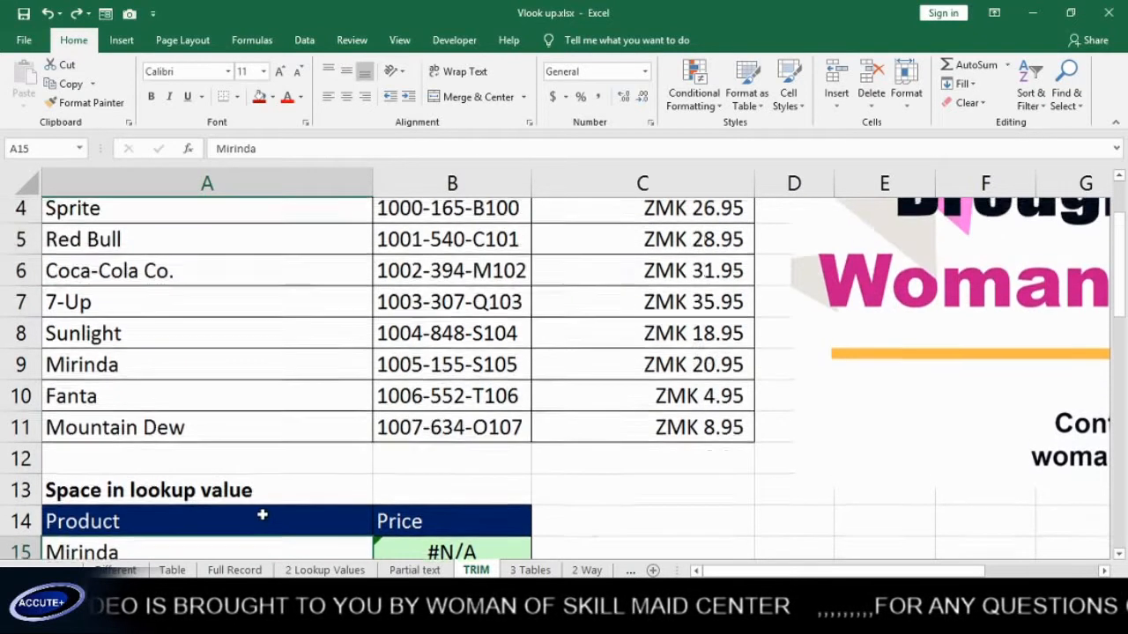
{"action": "scroll", "coordinate": [263, 514], "scroll_direction": "down", "scroll_amount": 4}
{"action": "scroll", "coordinate": [262, 515], "scroll_direction": "up", "scroll_amount": 3}
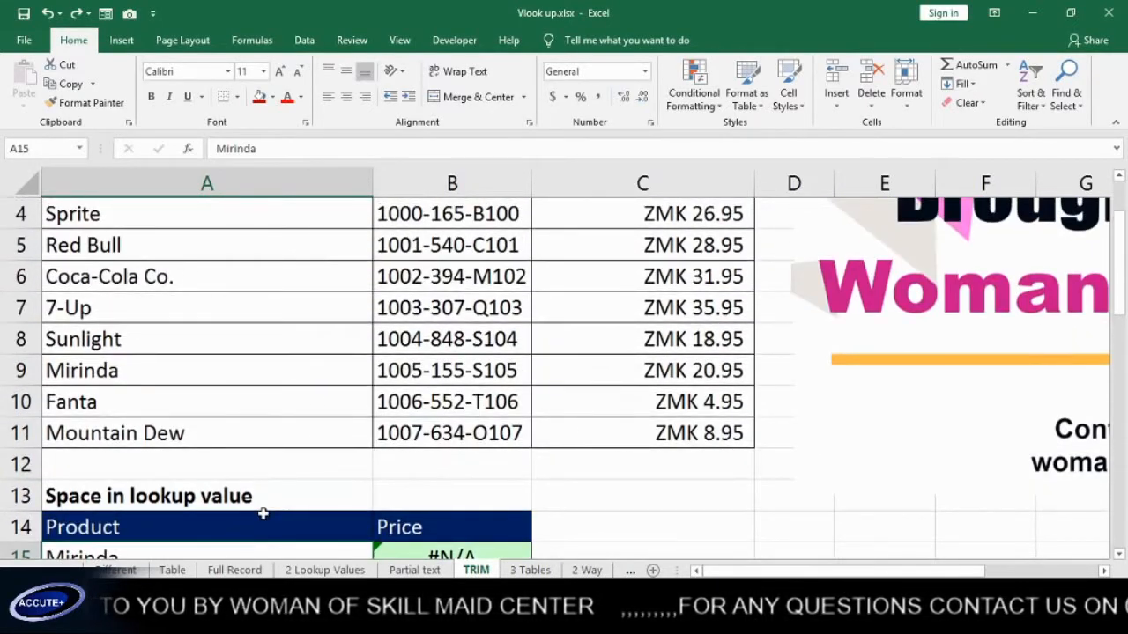
{"action": "scroll", "coordinate": [263, 514], "scroll_direction": "down", "scroll_amount": 1}
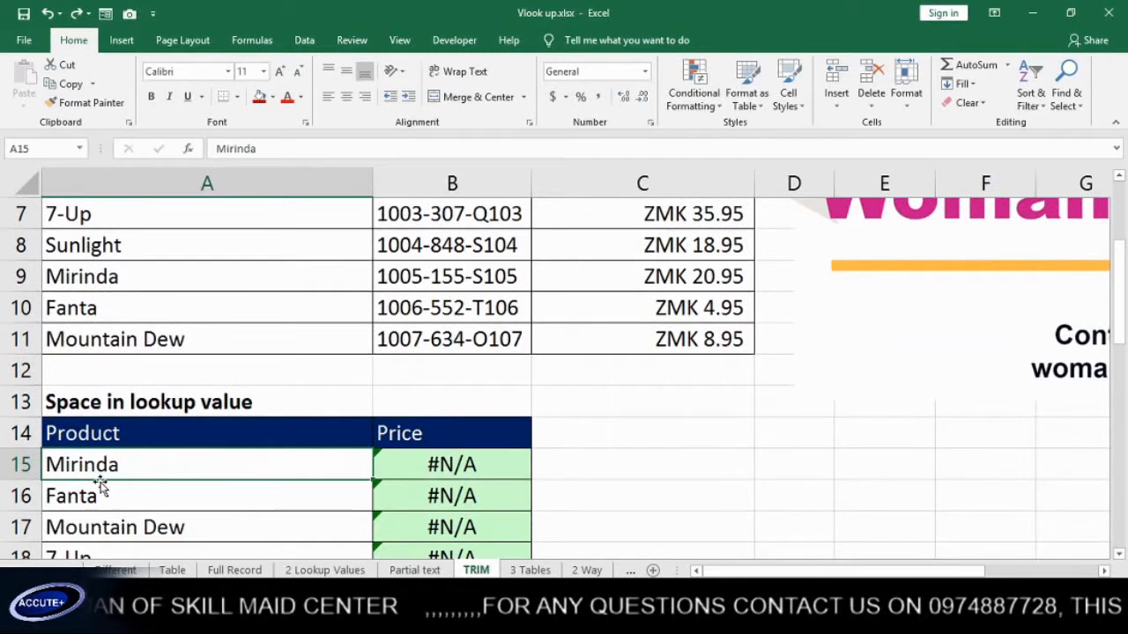
Wrap the lookup value A15 in TRIM within the B15 formula, giving =VLOOKUP(TRIM(A15),A4:C11,3,FALSE).
{"action": "double_click", "coordinate": [407, 463]}
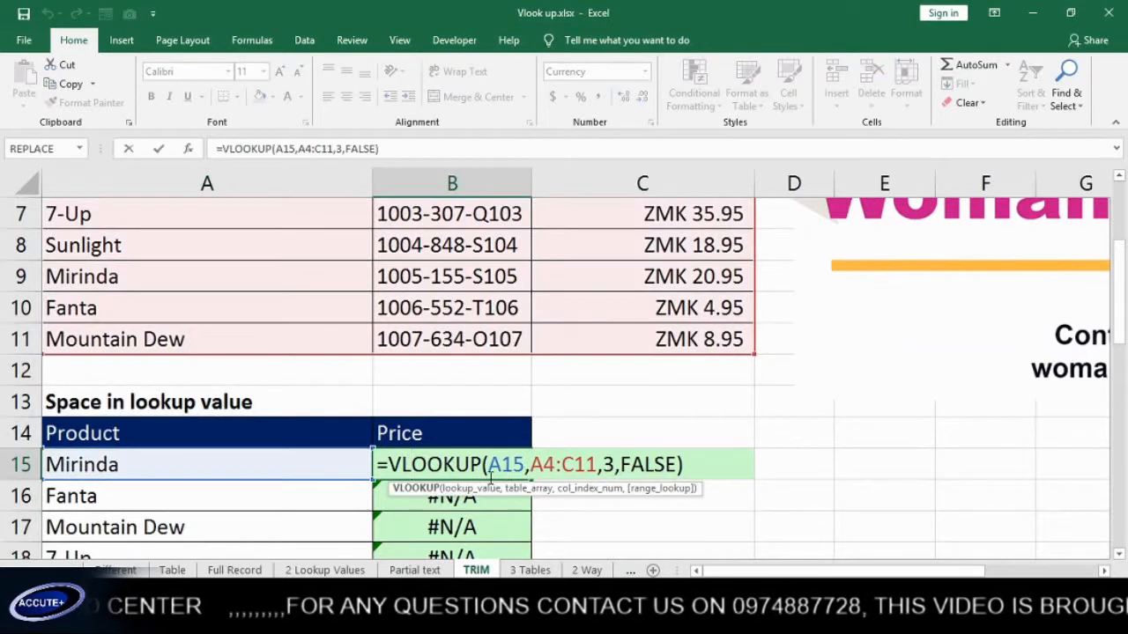
{"action": "left_click", "coordinate": [483, 467]}
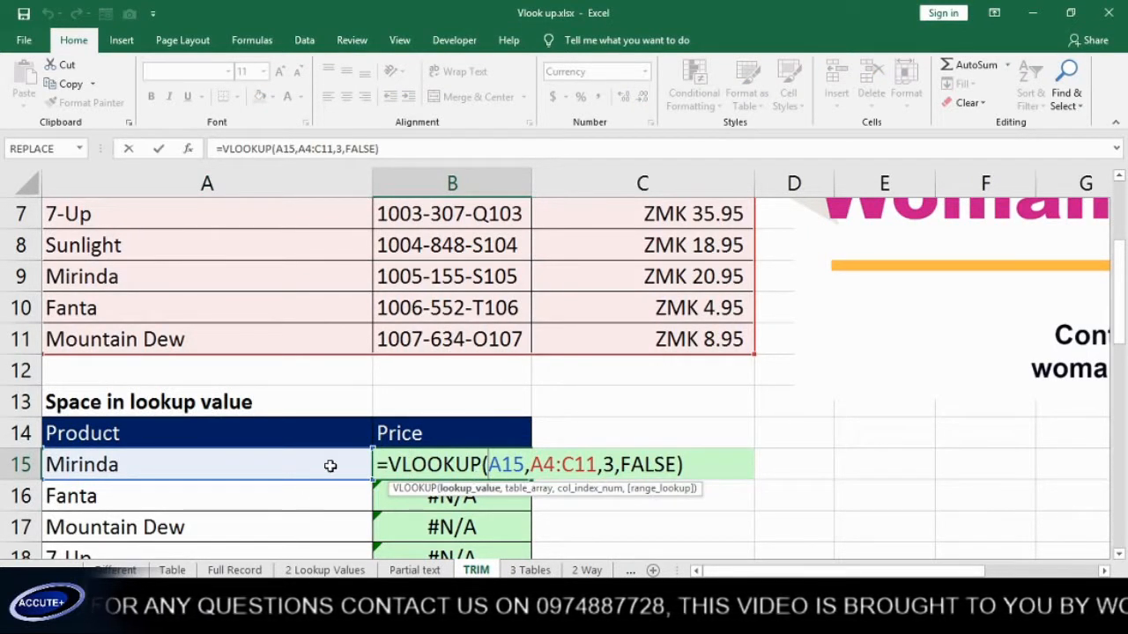
{"action": "type", "text": "trim"}
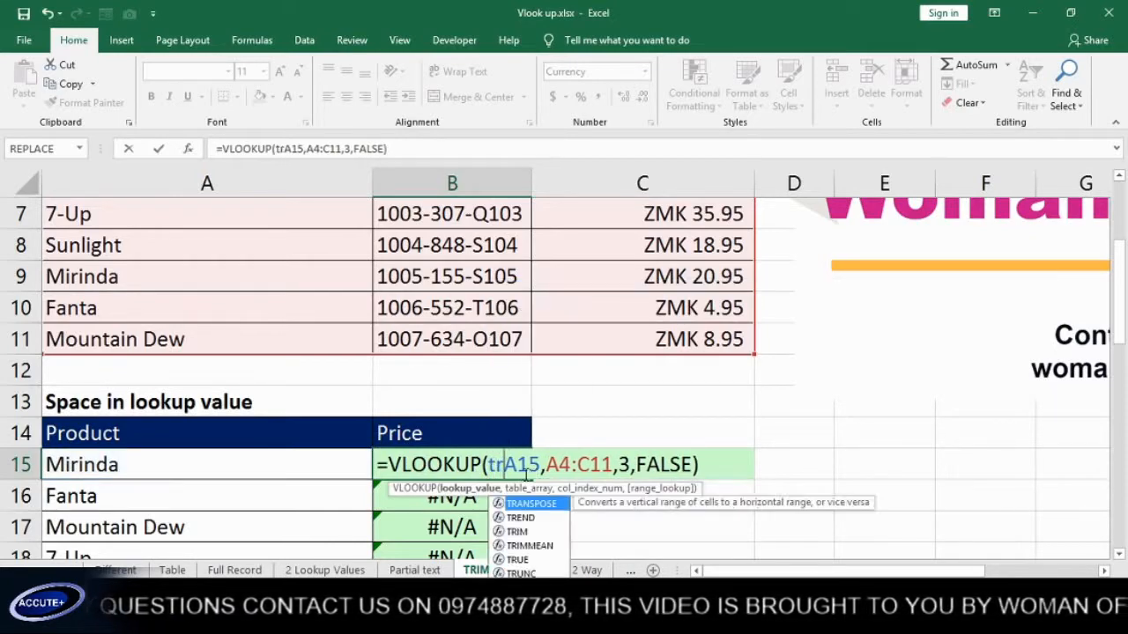
{"action": "key", "text": "Tab"}
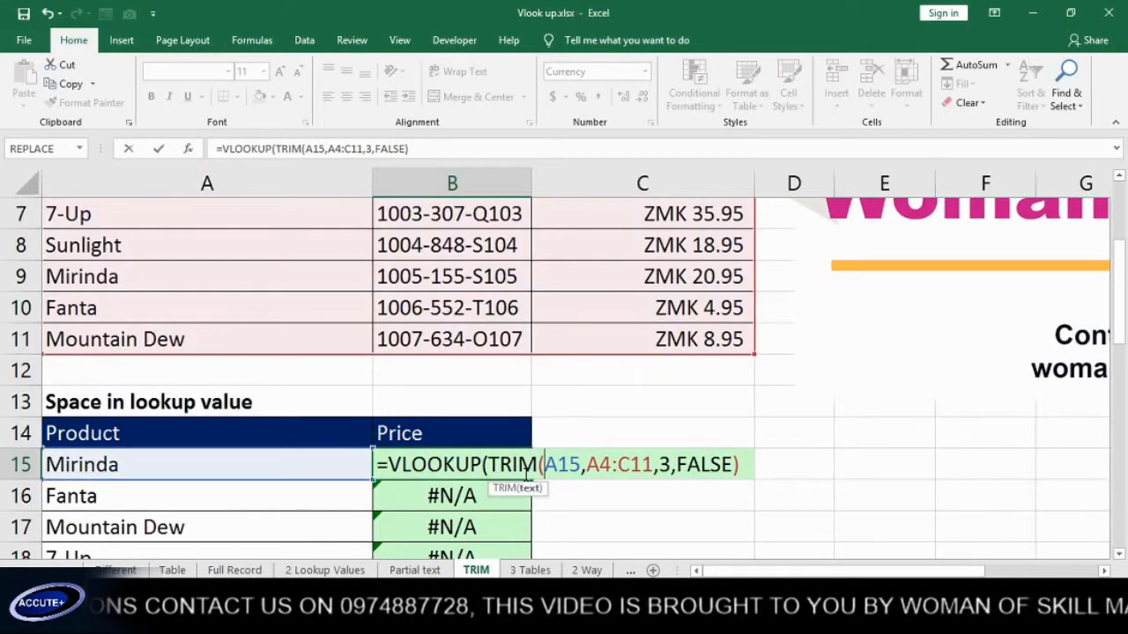
{"action": "scroll", "coordinate": [540, 472], "scroll_direction": "up", "scroll_amount": 1}
{"action": "scroll", "coordinate": [559, 513], "scroll_direction": "down", "scroll_amount": 1}
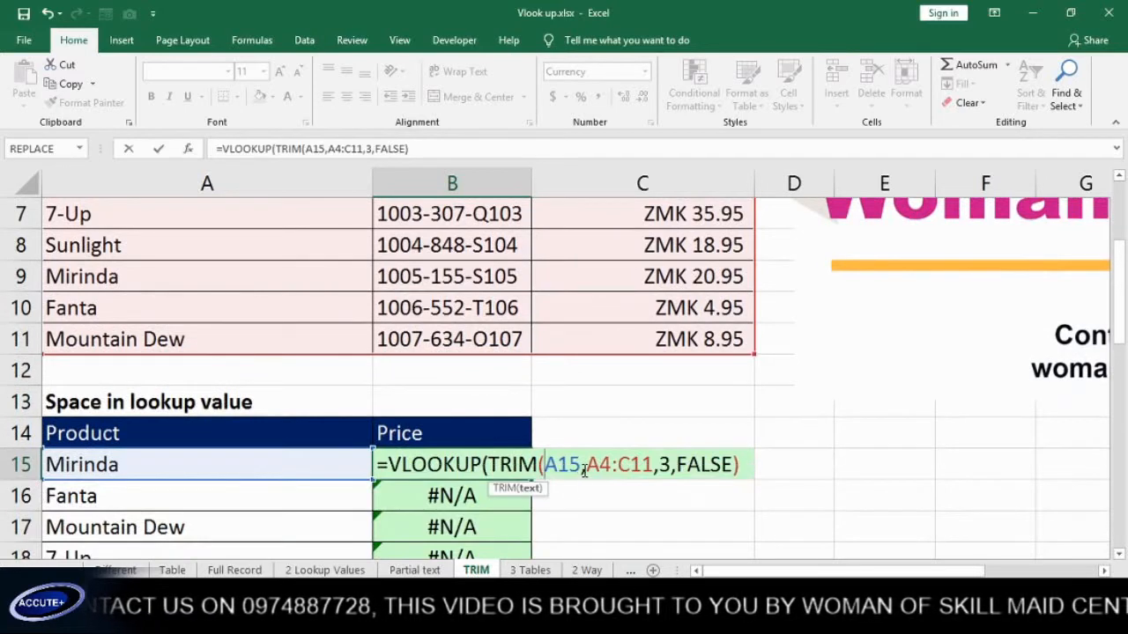
{"action": "type", "text": ")"}
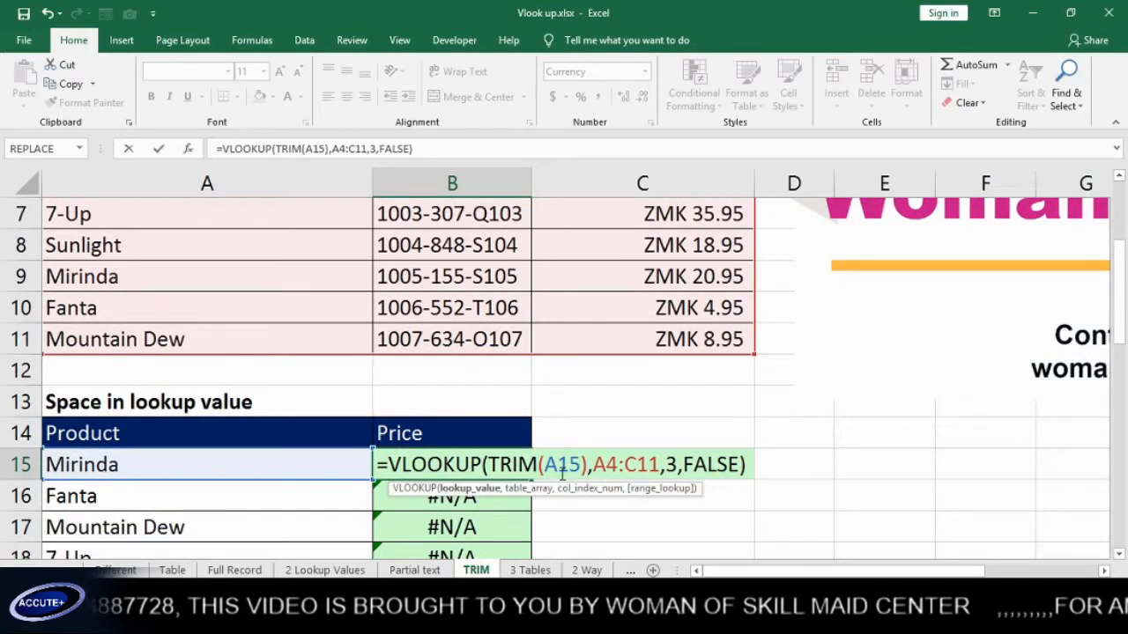
{"action": "key", "text": "Return"}
{"action": "scroll", "coordinate": [559, 449], "scroll_direction": "up", "scroll_amount": 1}
{"action": "scroll", "coordinate": [354, 418], "scroll_direction": "down", "scroll_amount": 1}
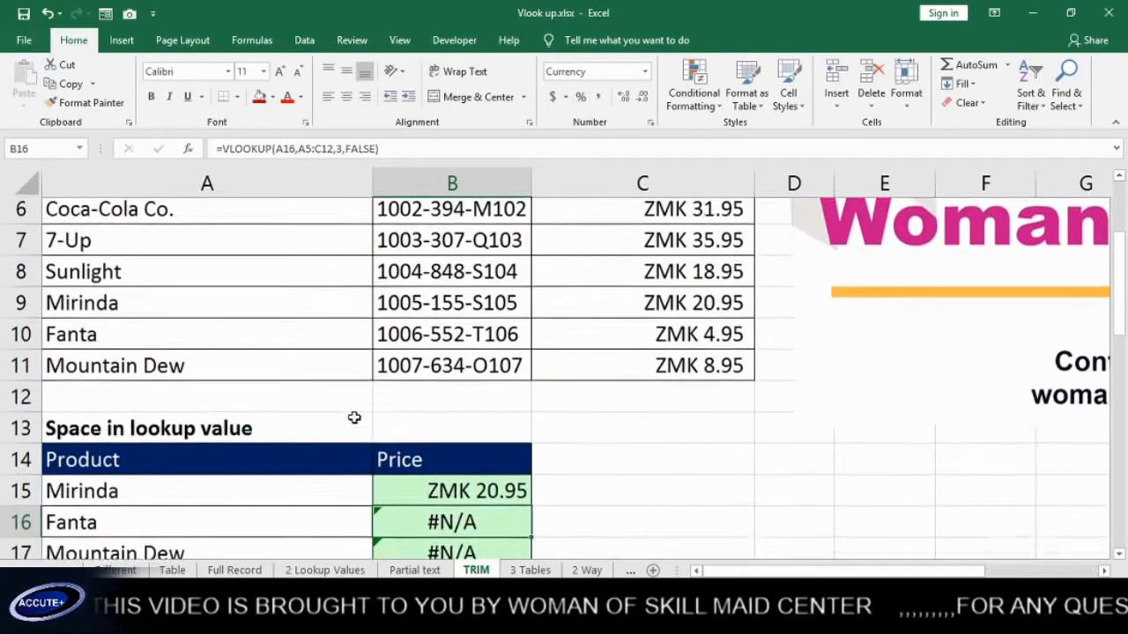
{"action": "scroll", "coordinate": [353, 417], "scroll_direction": "down", "scroll_amount": 1}
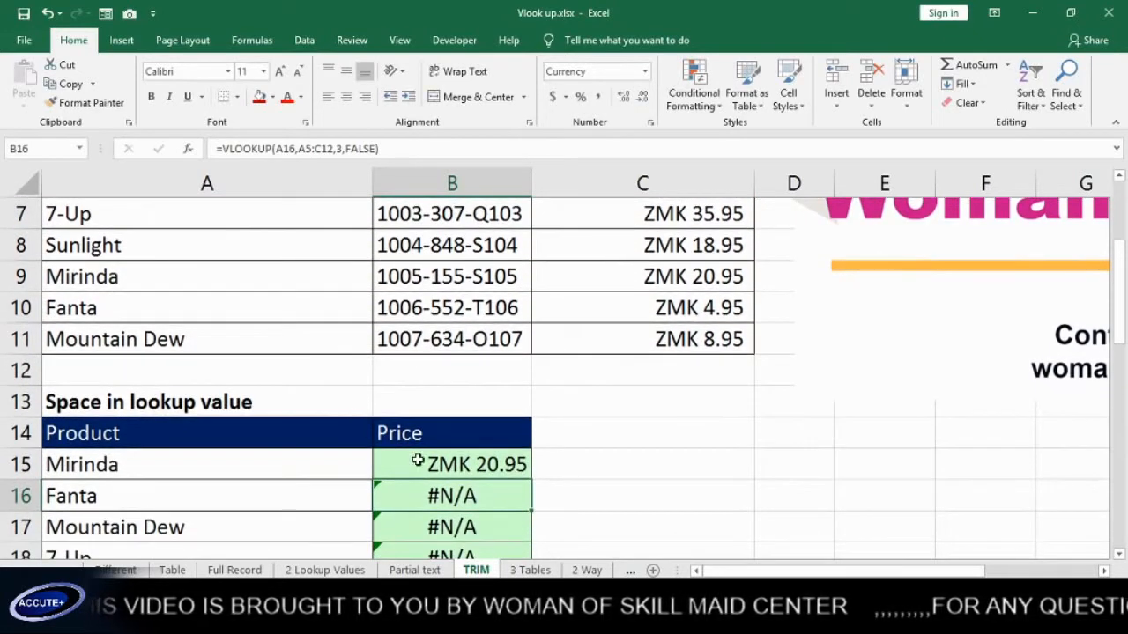
Evaluate only the A15 reference inside the B15 formula to inspect its text for spaces, then restore the reference.
{"action": "left_click", "coordinate": [467, 462]}
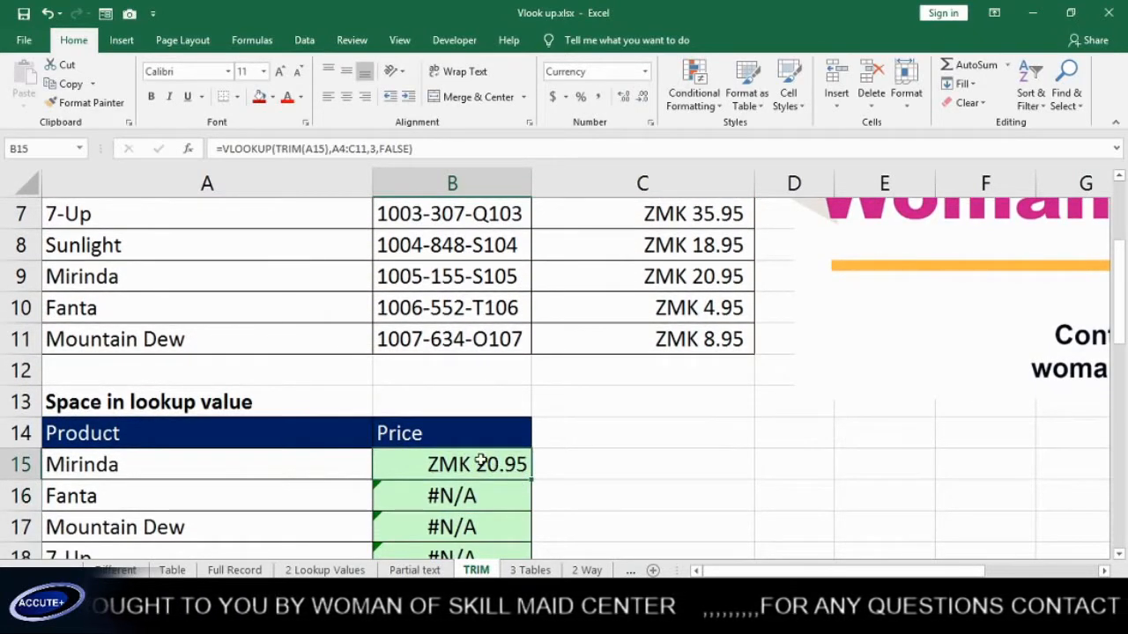
{"action": "double_click", "coordinate": [469, 465]}
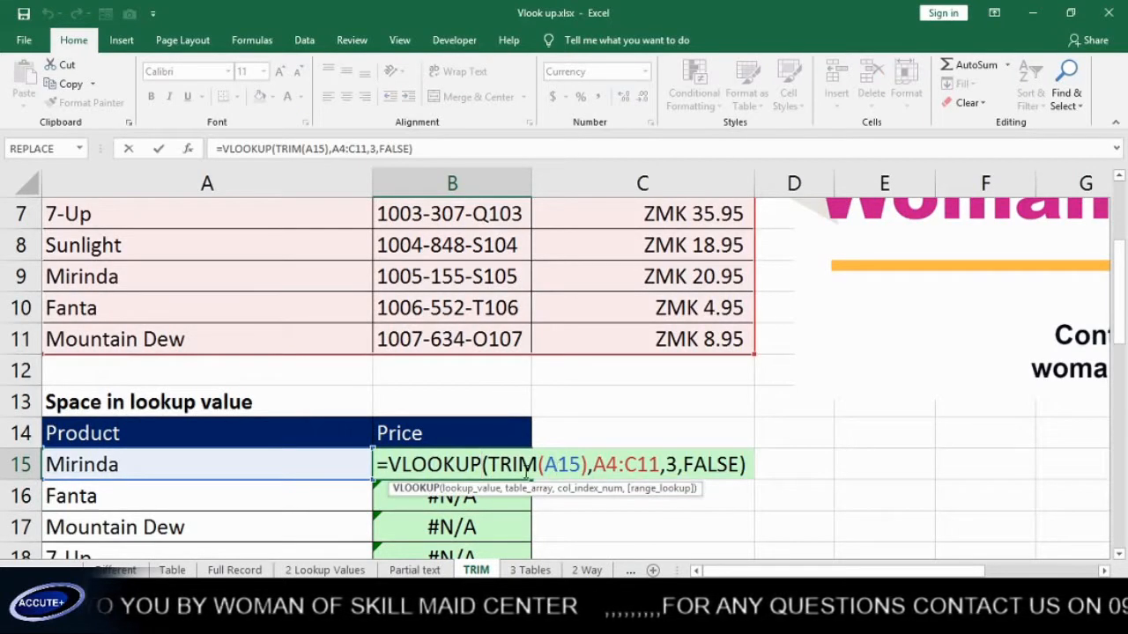
{"action": "left_click", "coordinate": [567, 465]}
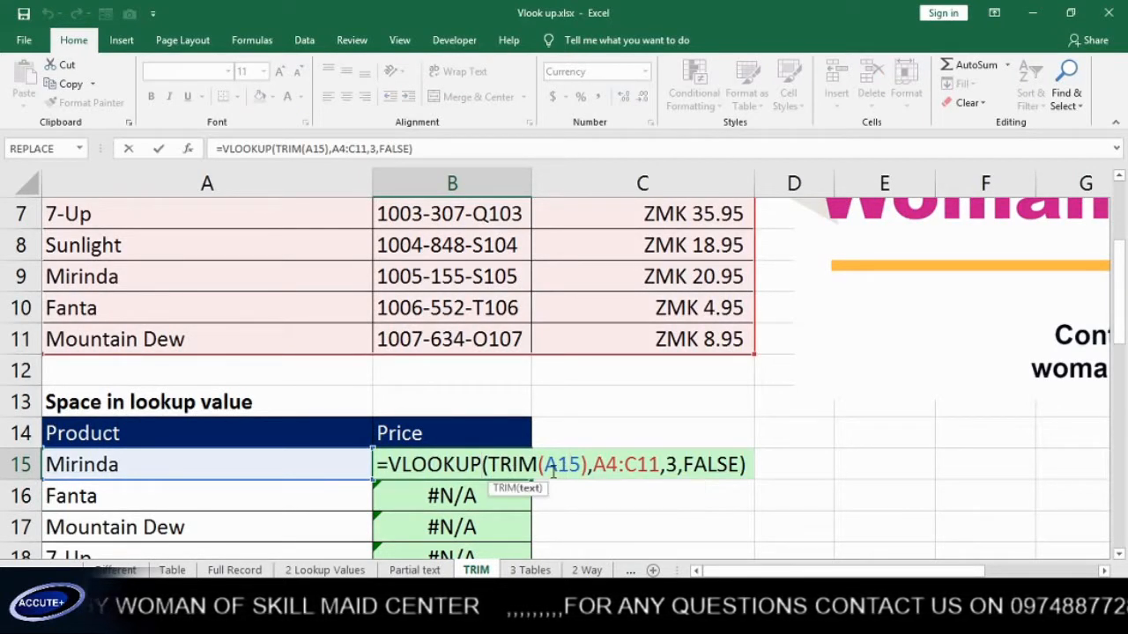
{"action": "left_click_drag", "start_coordinate": [545, 464], "coordinate": [582, 464]}
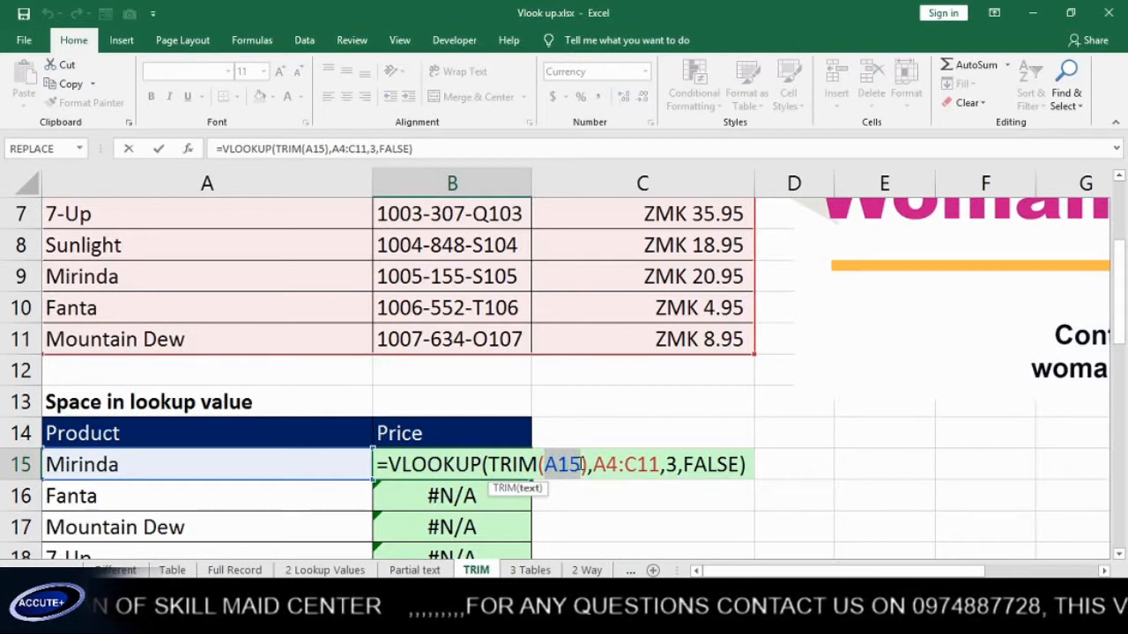
{"action": "key", "text": "F9"}
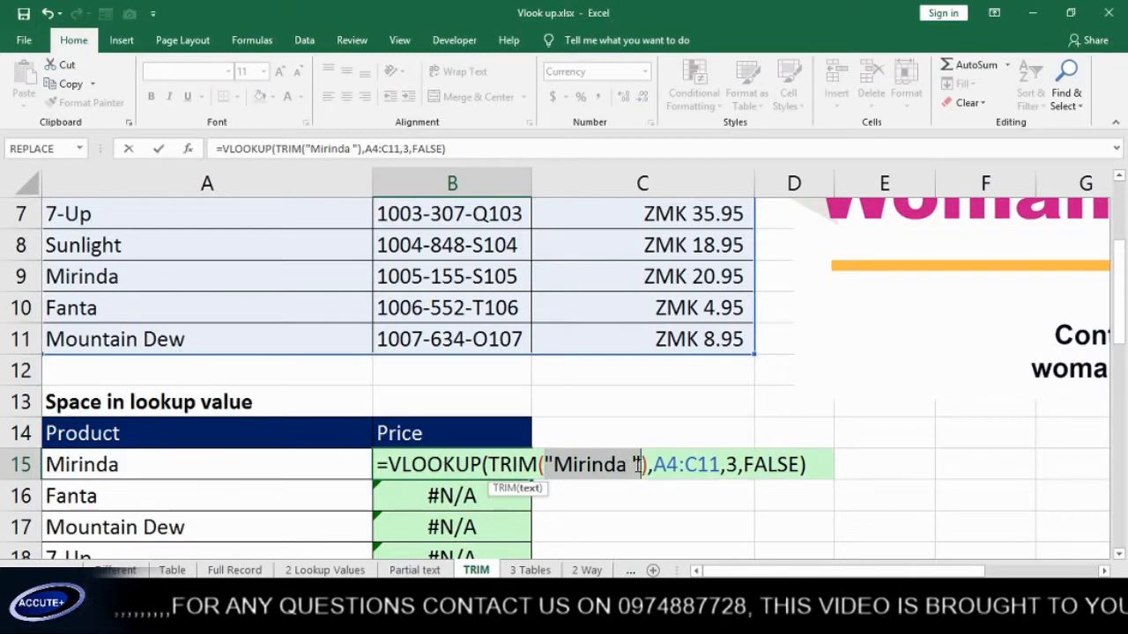
{"action": "key", "text": "ctrl+z"}
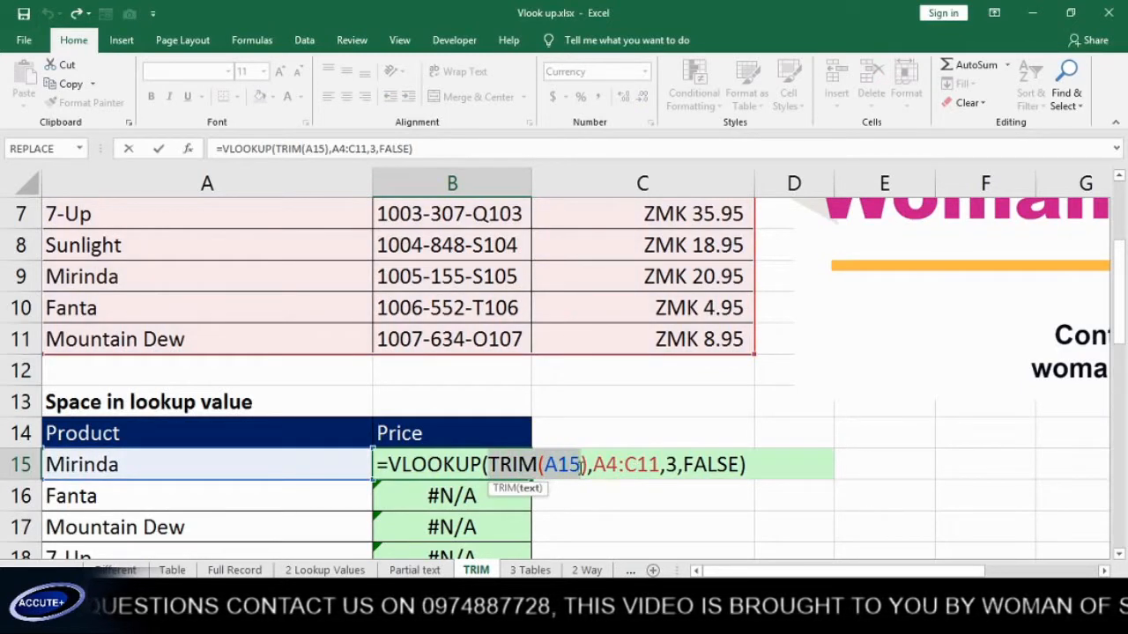
Evaluate the whole TRIM(A15) expression in B15 to inspect the trimmed text, then restore the expression and exit editing.
{"action": "left_click", "coordinate": [586, 467]}
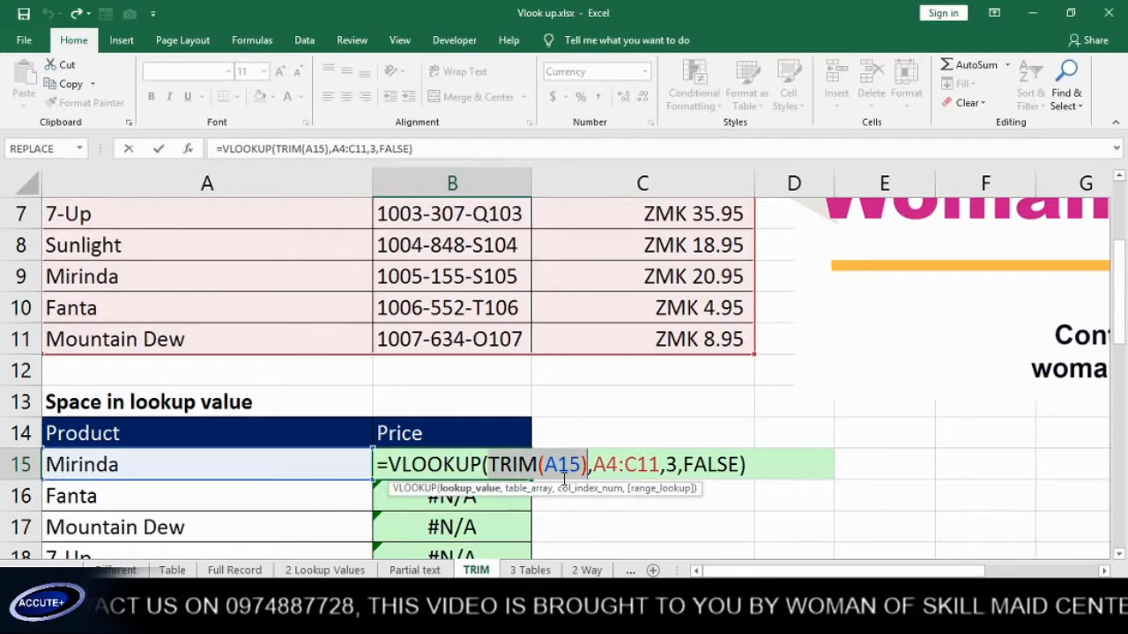
{"action": "key", "text": "F9"}
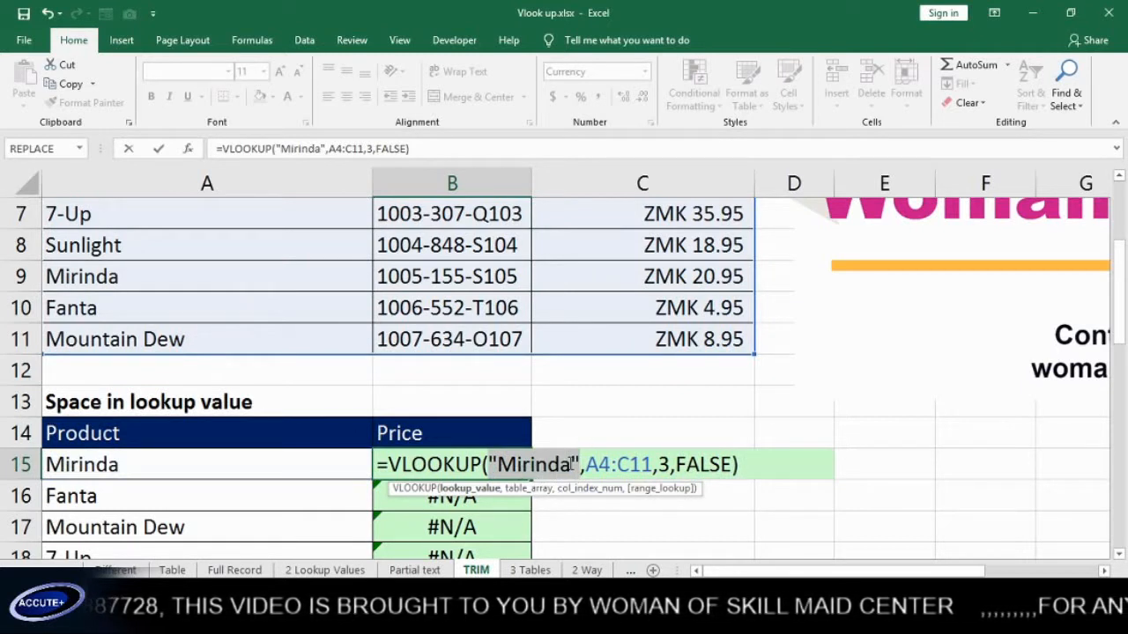
{"action": "key", "text": "ctrl+z"}
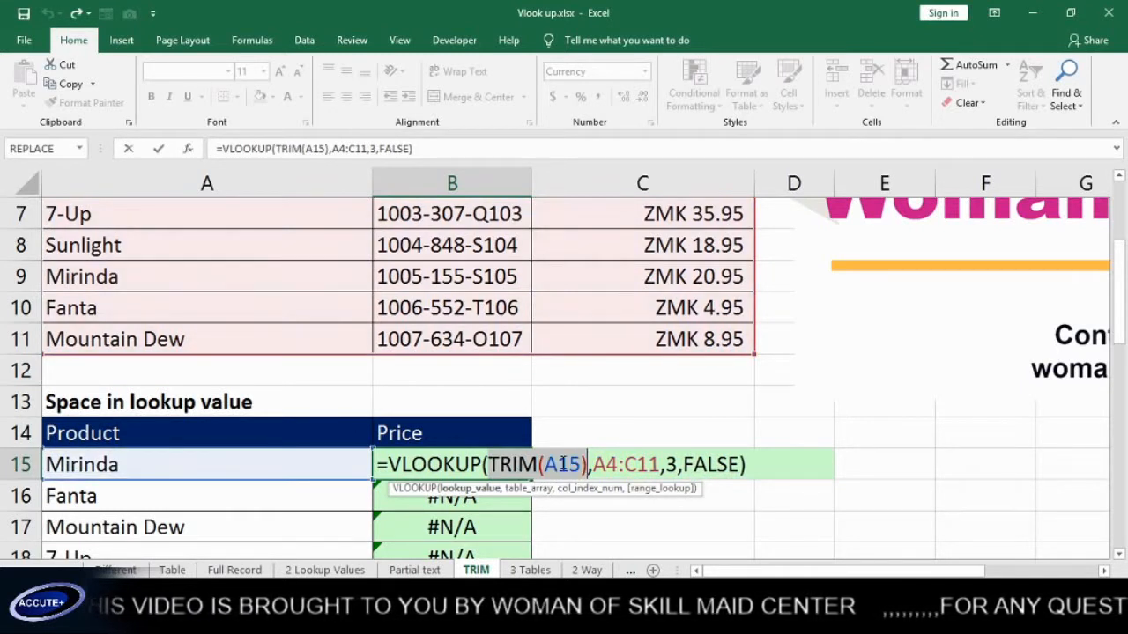
{"action": "key", "text": "Return"}
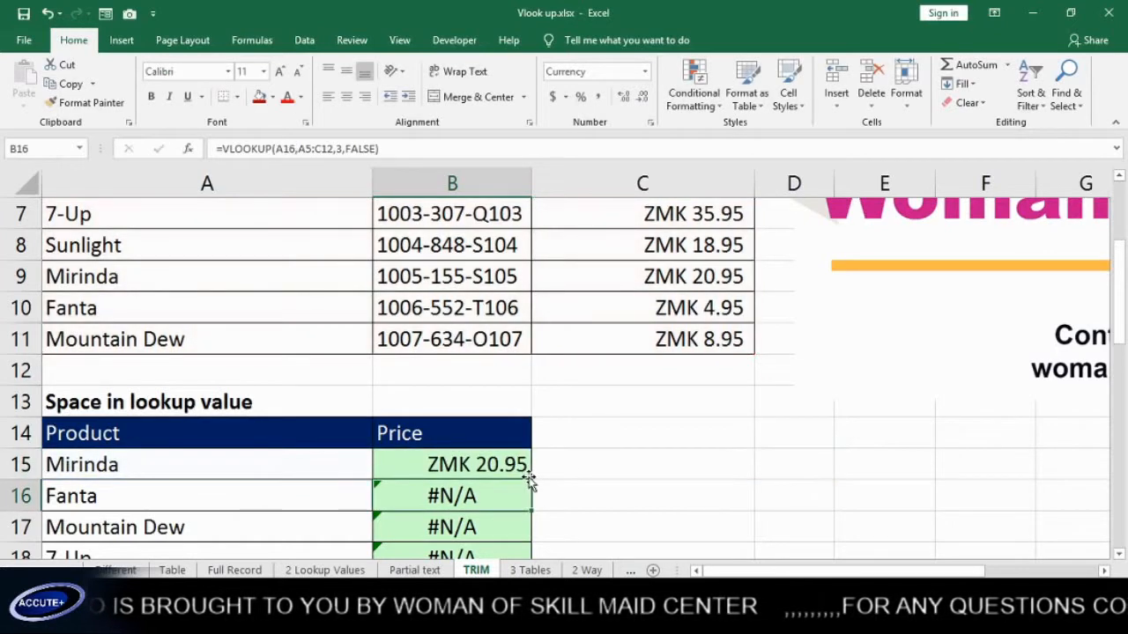
Fill the TRIM-based VLOOKUP formula from B15 down through B19.
{"action": "key", "text": "Up"}
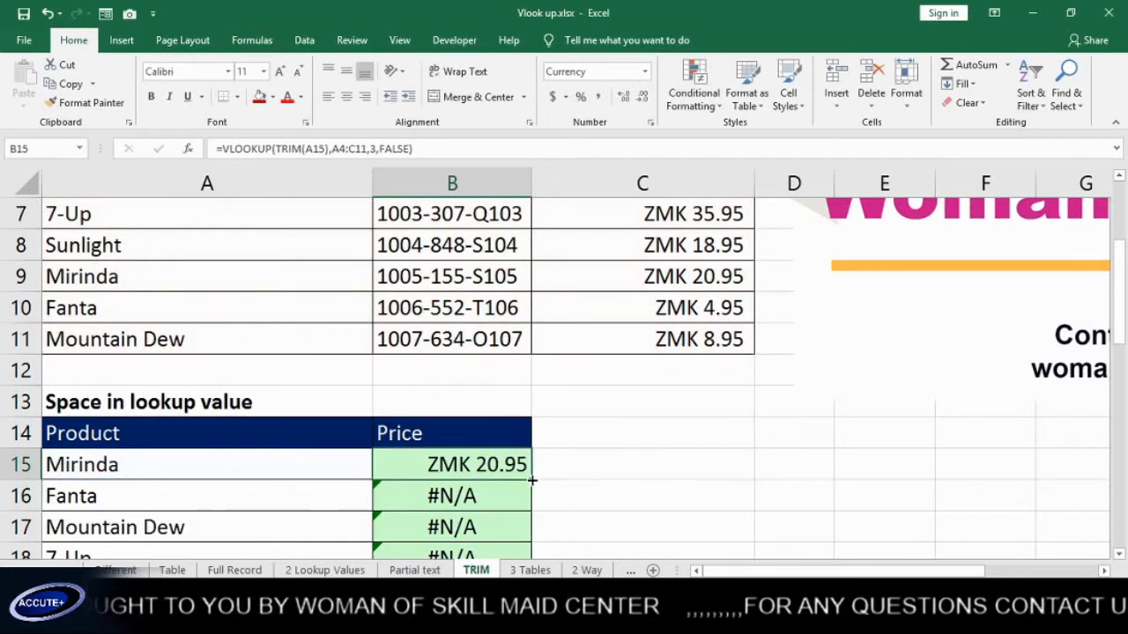
{"action": "left_click_drag", "start_coordinate": [528, 488], "coordinate": [561, 527]}
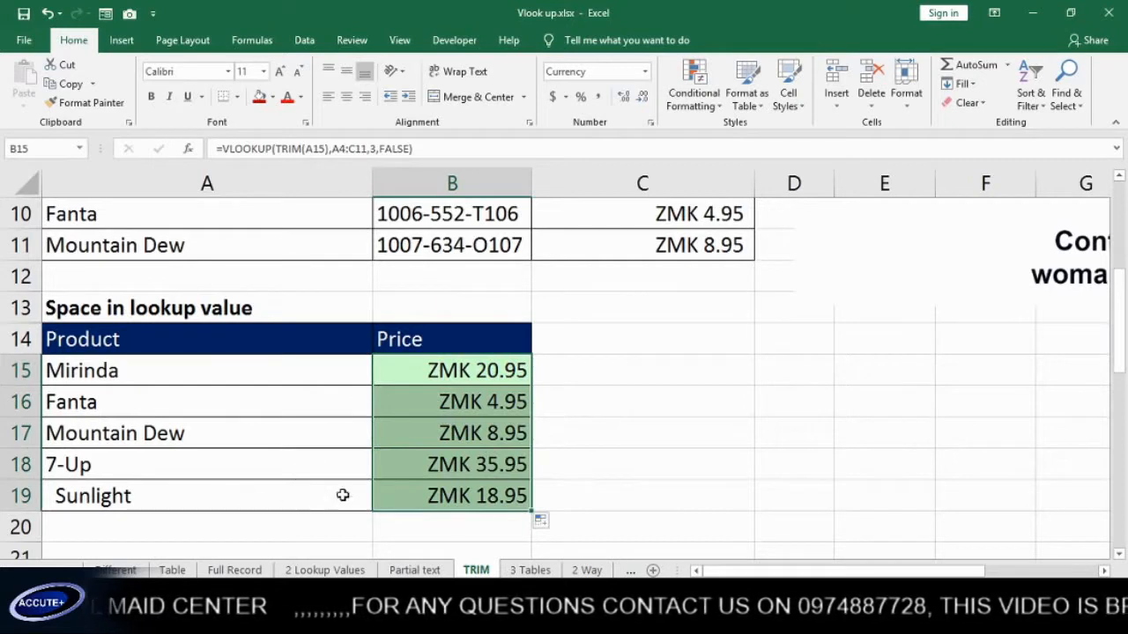
Examine the copied formula in B19 and check which rows its table range covers.
{"action": "left_click", "coordinate": [485, 497]}
{"action": "double_click", "coordinate": [484, 498]}
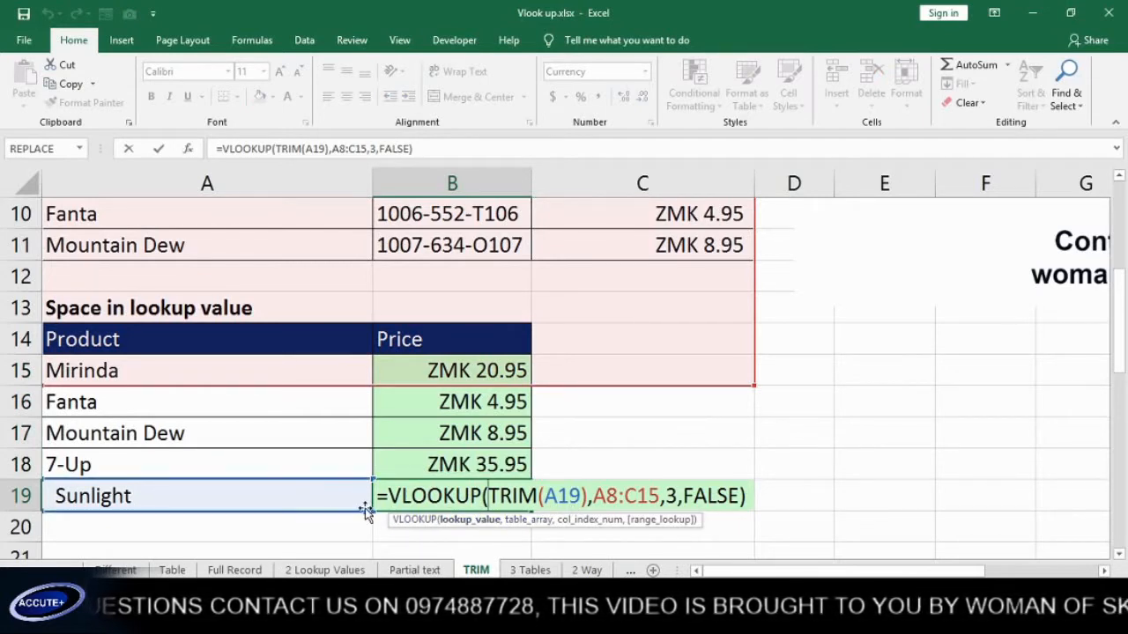
{"action": "left_click", "coordinate": [487, 498]}
{"action": "scroll", "coordinate": [551, 469], "scroll_direction": "up", "scroll_amount": 1}
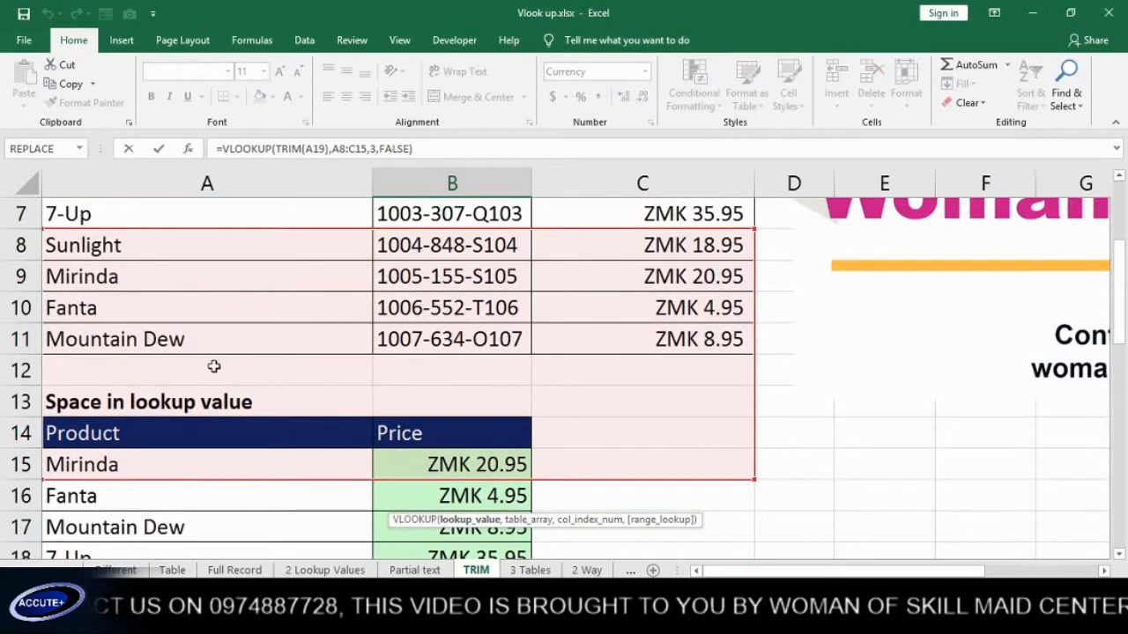
{"action": "scroll", "coordinate": [215, 366], "scroll_direction": "down", "scroll_amount": 1}
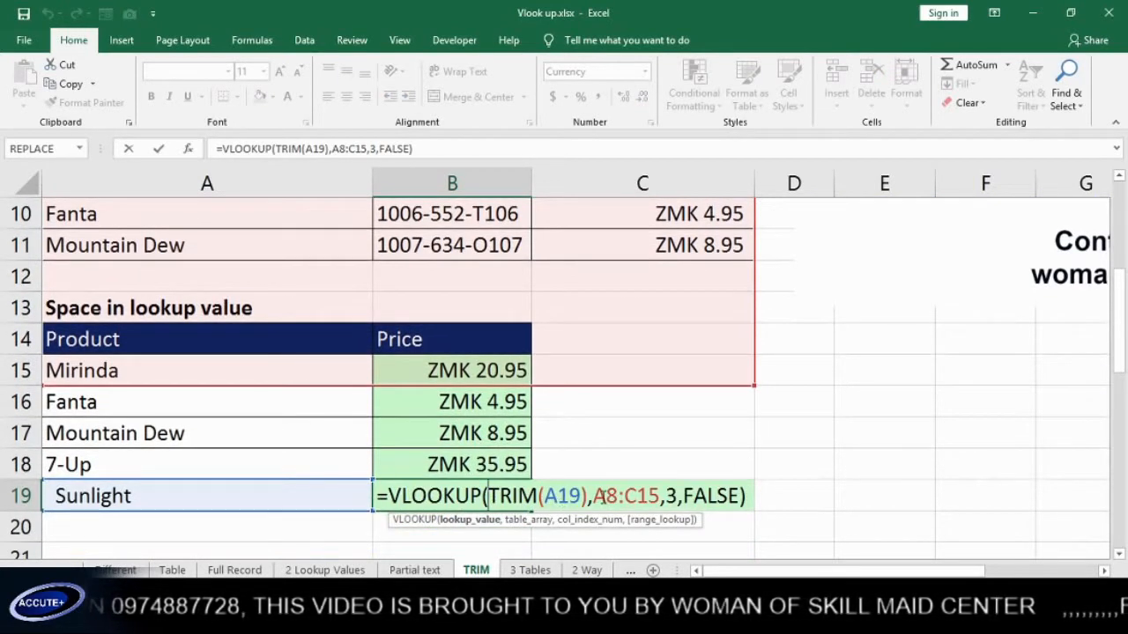
{"action": "left_click", "coordinate": [602, 496]}
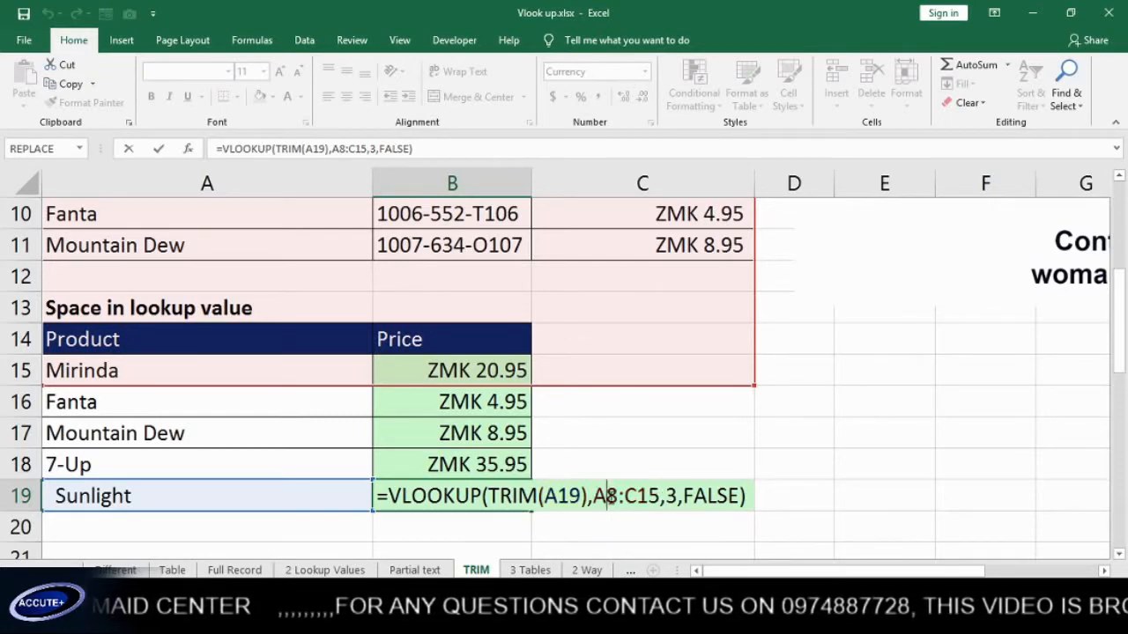
{"action": "key", "text": "Return"}
Make the table range in the B15 formula absolute as $A$4:$C$11 and fill the formula down through B19.
{"action": "scroll", "coordinate": [541, 476], "scroll_direction": "up", "scroll_amount": 2}
{"action": "scroll", "coordinate": [460, 551], "scroll_direction": "down", "scroll_amount": 1}
{"action": "scroll", "coordinate": [460, 555], "scroll_direction": "down", "scroll_amount": 1}
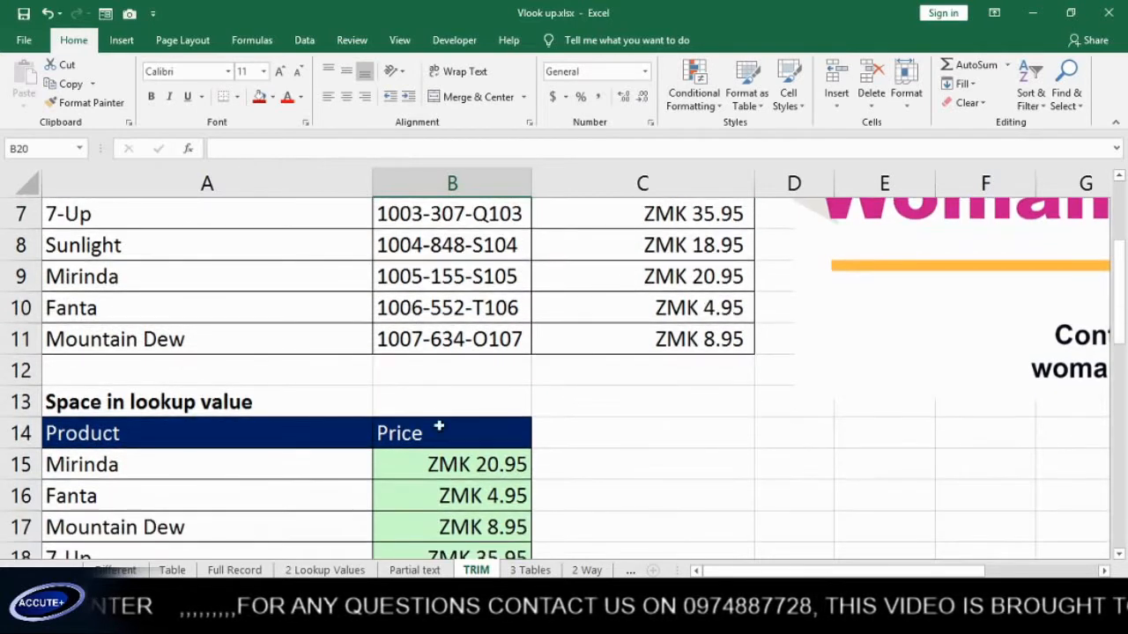
{"action": "double_click", "coordinate": [441, 464]}
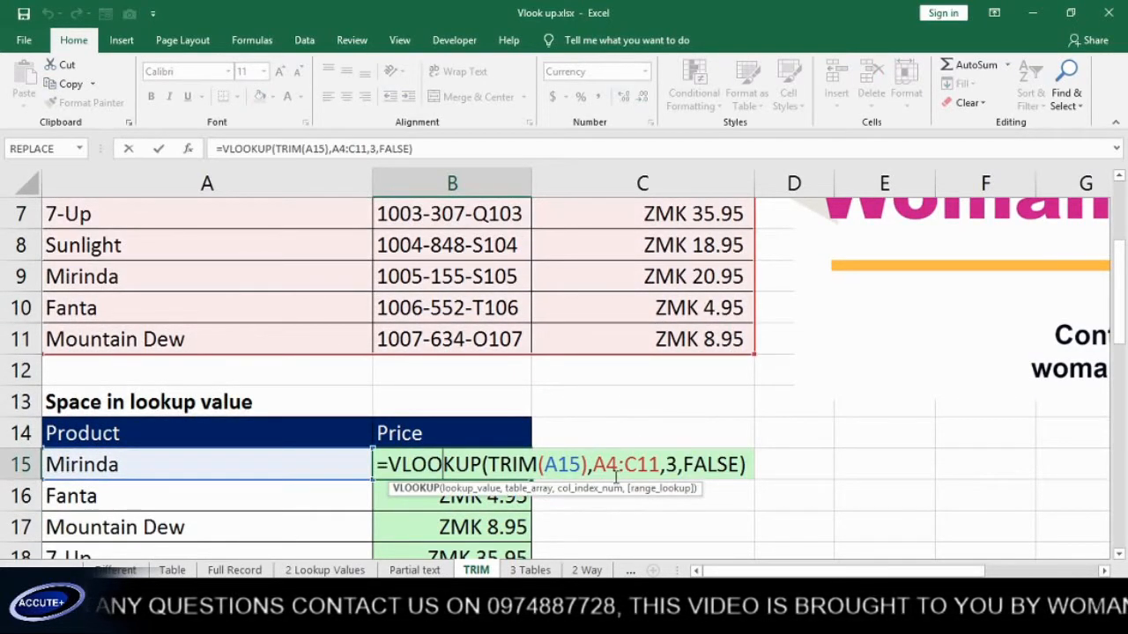
{"action": "left_click", "coordinate": [615, 468]}
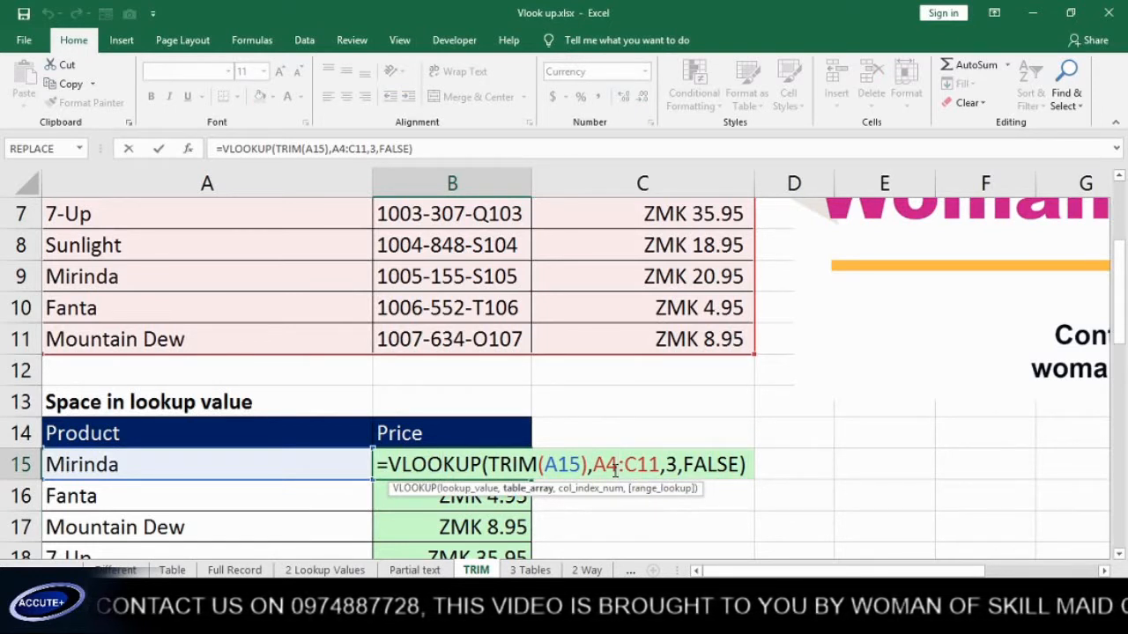
{"action": "key", "text": "F4"}
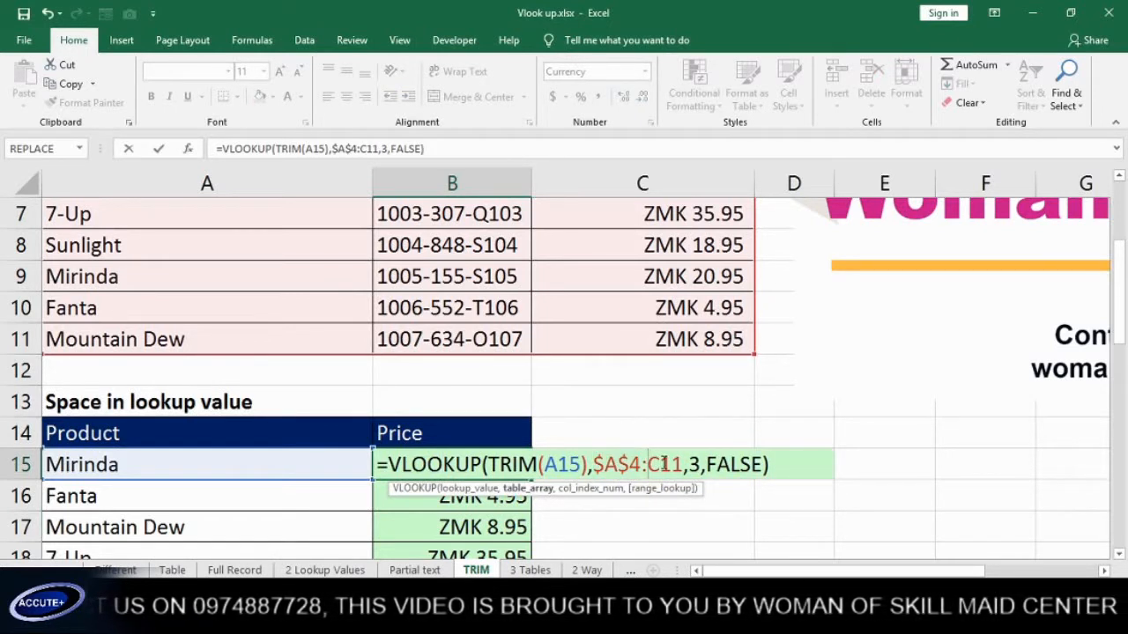
{"action": "left_click", "coordinate": [665, 464]}
{"action": "key", "text": "F4"}
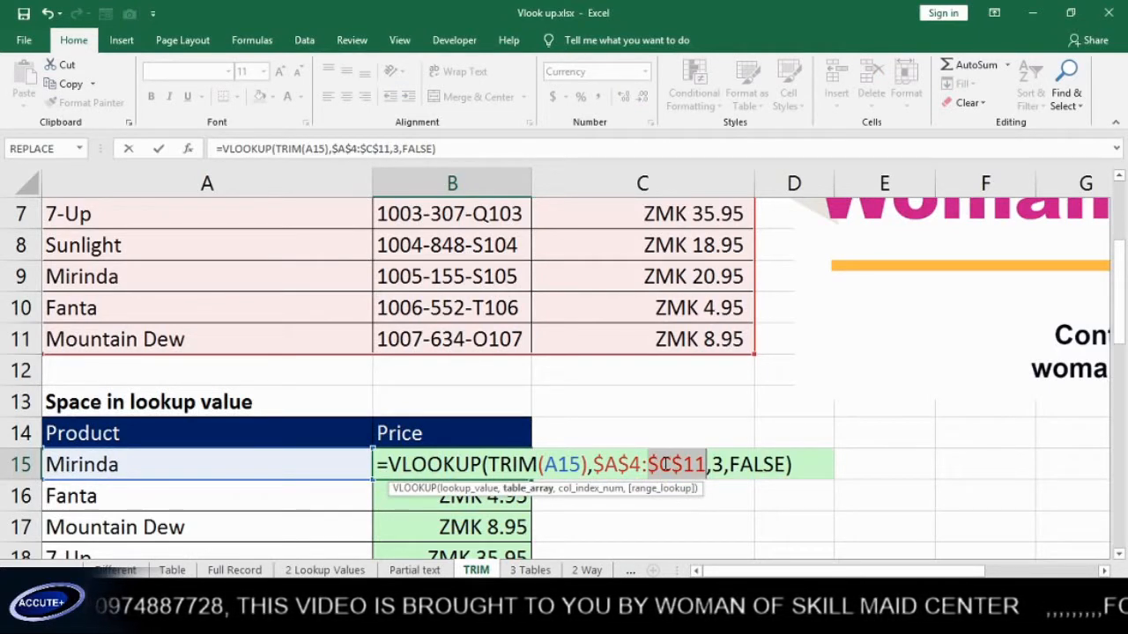
{"action": "key", "text": "Return"}
{"action": "left_click", "coordinate": [519, 465]}
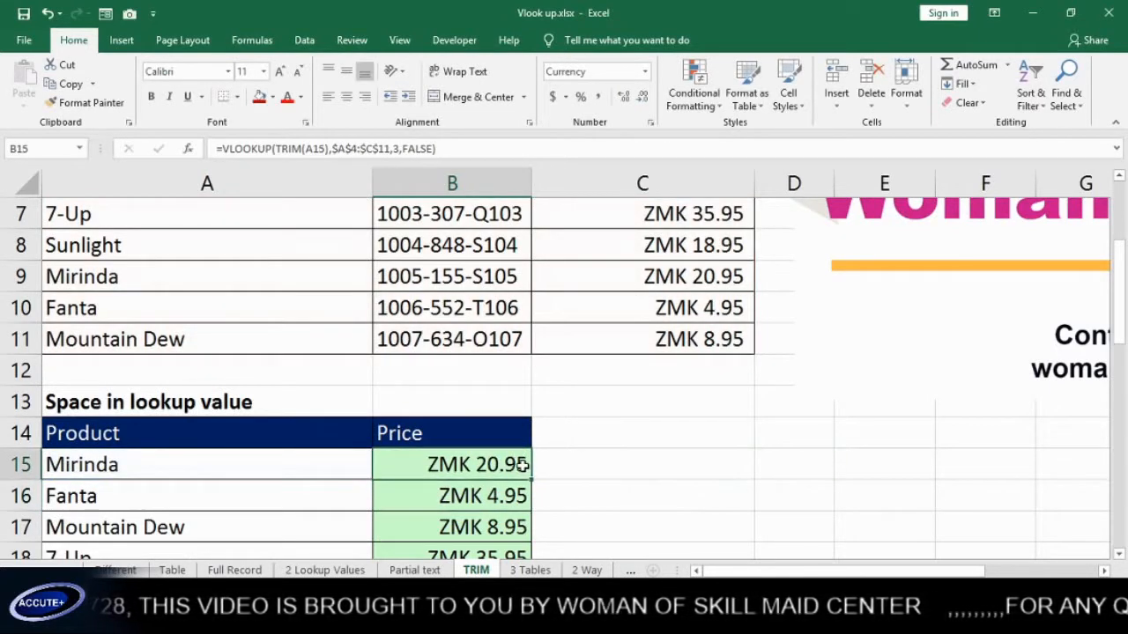
{"action": "double_click", "coordinate": [531, 480]}
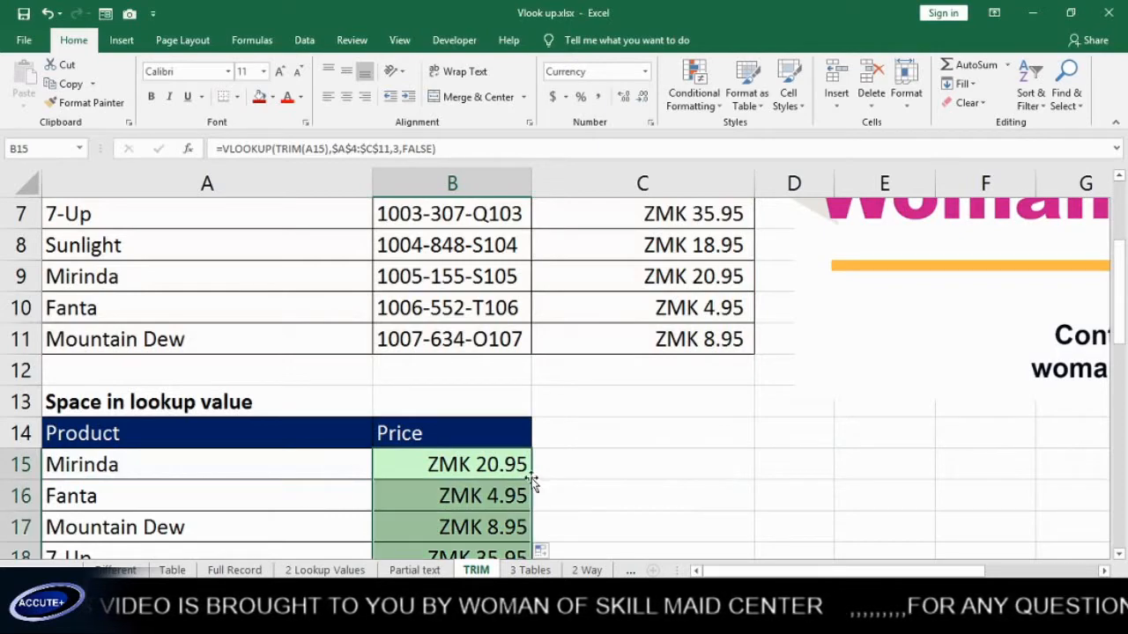
Review the filled prices in B15:B19, the second product table in rows 22 to 30, and the lookup section beneath it.
{"action": "scroll", "coordinate": [554, 426], "scroll_direction": "down", "scroll_amount": 3}
{"action": "scroll", "coordinate": [554, 420], "scroll_direction": "up", "scroll_amount": 3}
{"action": "scroll", "coordinate": [520, 411], "scroll_direction": "down", "scroll_amount": 2}
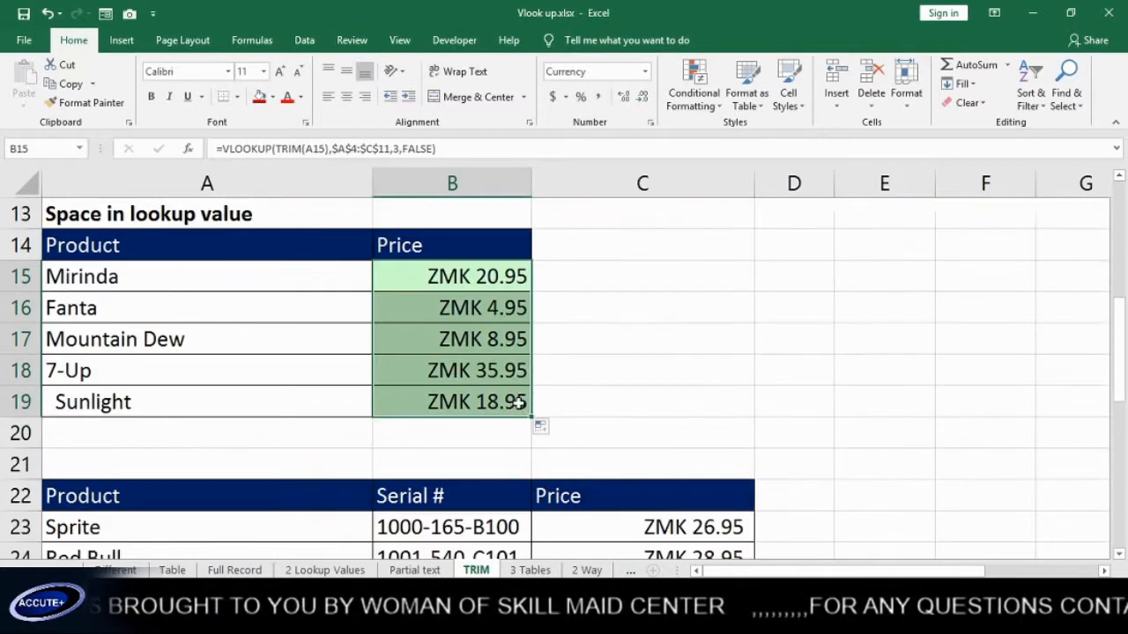
{"action": "scroll", "coordinate": [520, 402], "scroll_direction": "down", "scroll_amount": 2}
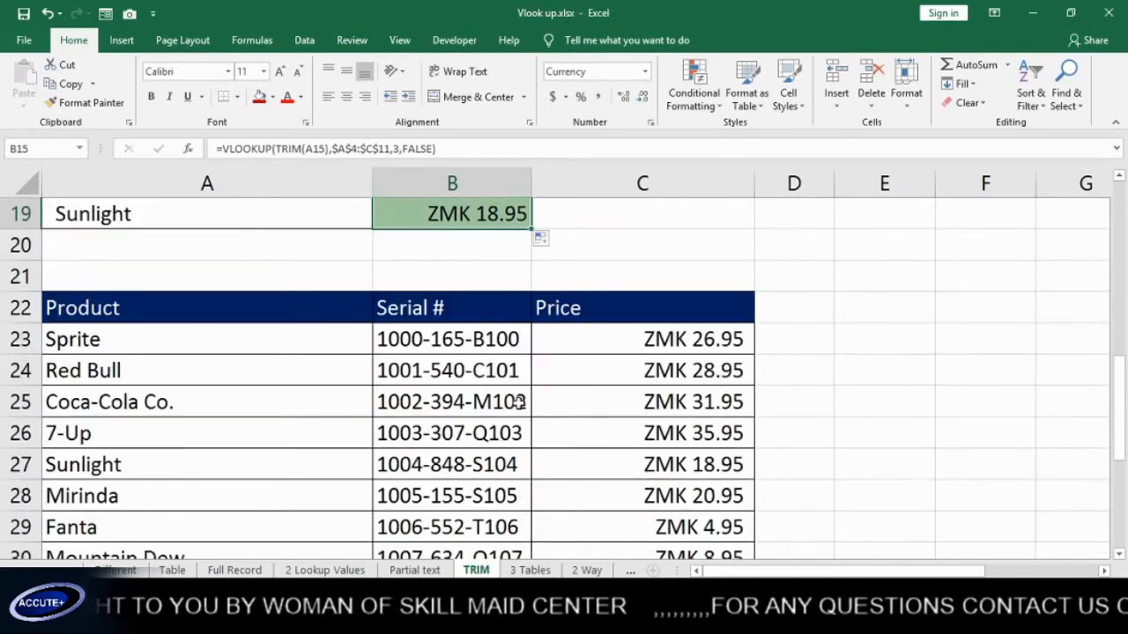
{"action": "scroll", "coordinate": [519, 401], "scroll_direction": "down", "scroll_amount": 1}
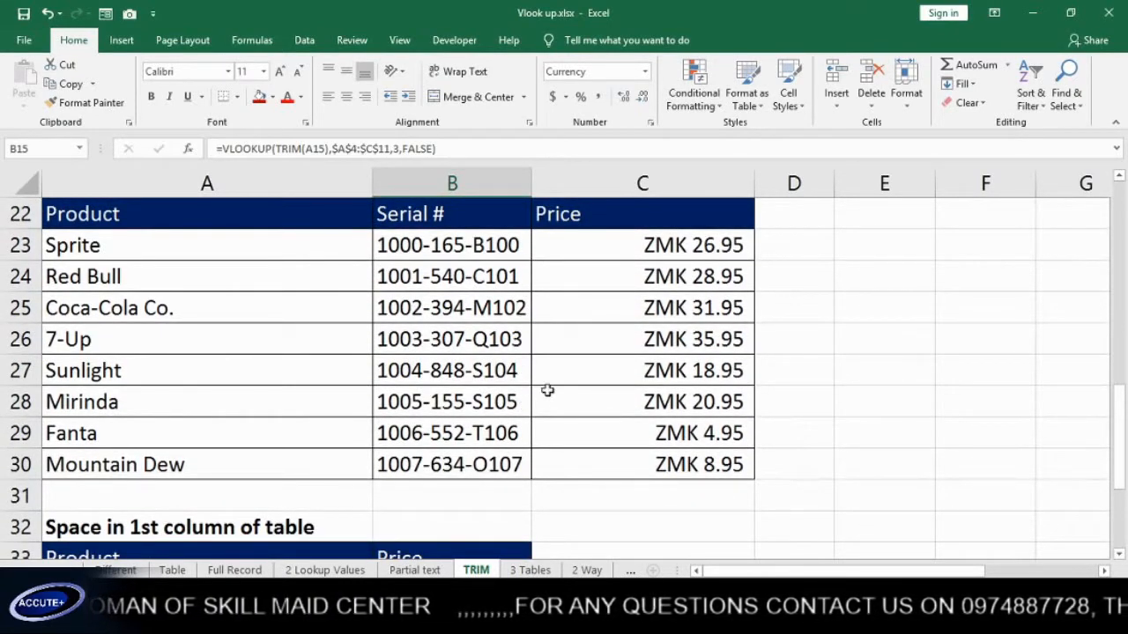
{"action": "scroll", "coordinate": [539, 331], "scroll_direction": "up", "scroll_amount": 2}
{"action": "scroll", "coordinate": [627, 396], "scroll_direction": "down", "scroll_amount": 3}
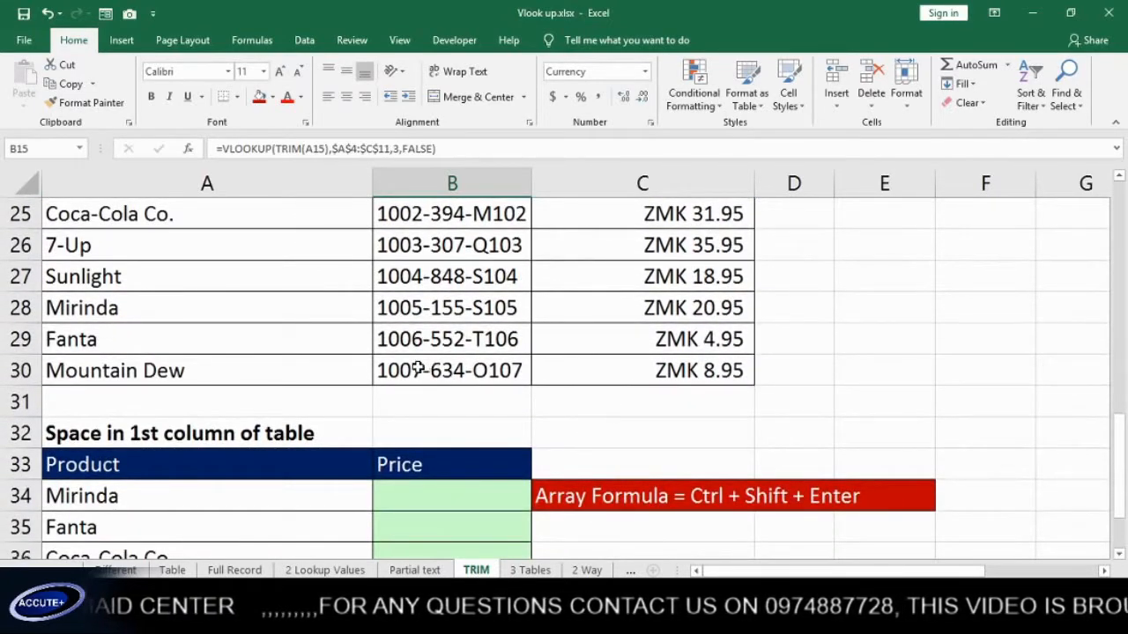
{"action": "scroll", "coordinate": [396, 397], "scroll_direction": "up", "scroll_amount": 1}
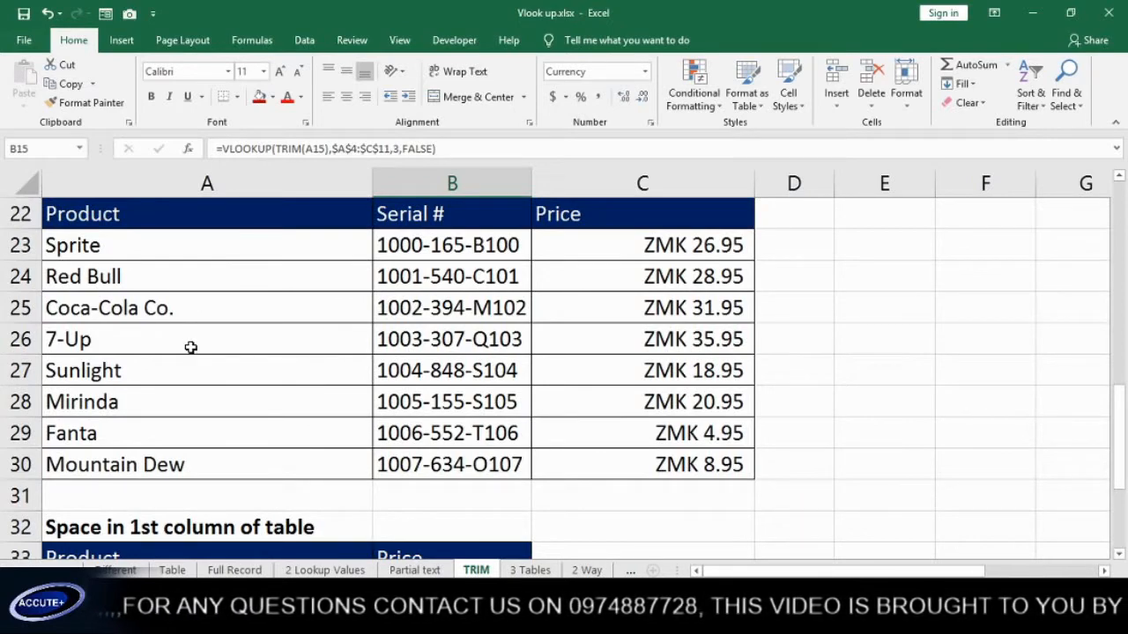
{"action": "scroll", "coordinate": [190, 354], "scroll_direction": "down", "scroll_amount": 3}
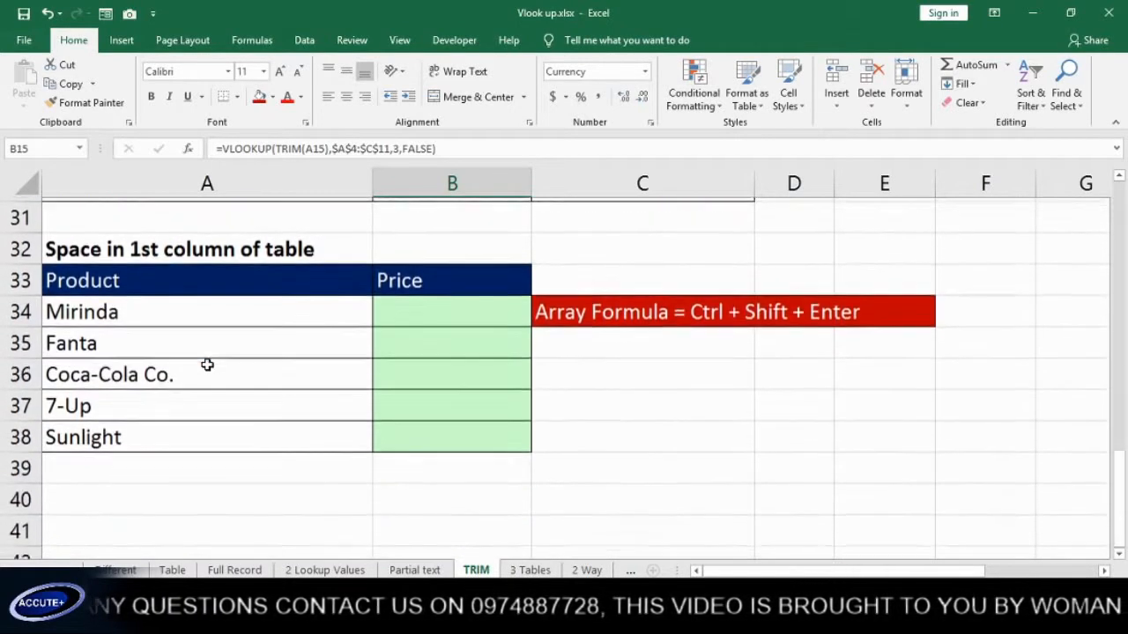
Inspect the lookup products in A34 through A38 for extra spaces in the cell contents.
{"action": "double_click", "coordinate": [167, 310]}
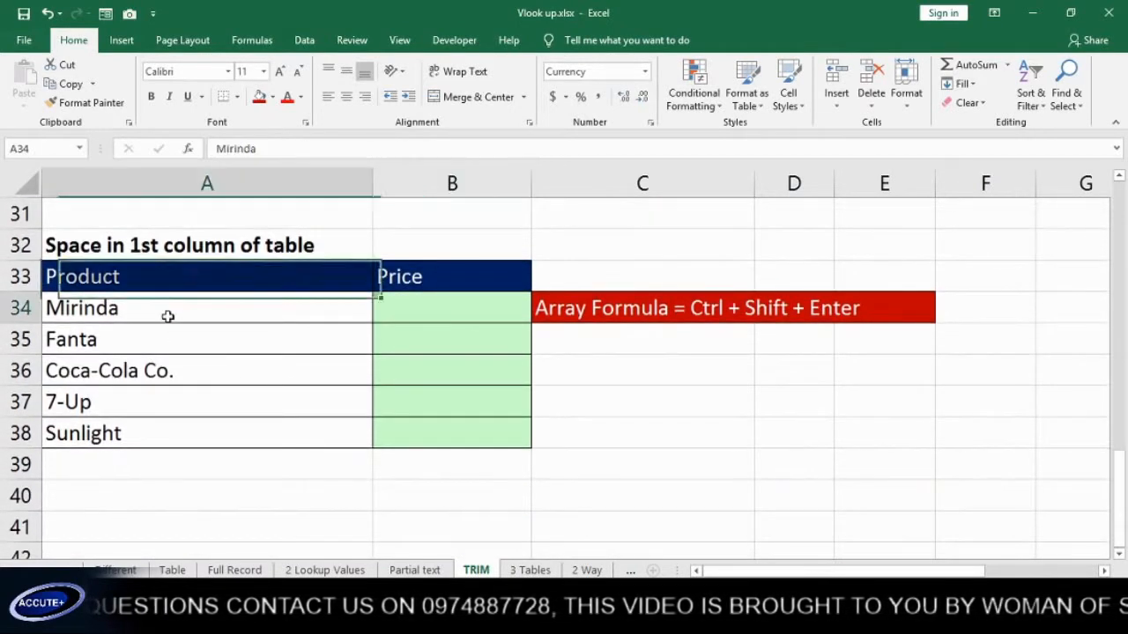
{"action": "left_click", "coordinate": [111, 339]}
{"action": "double_click", "coordinate": [111, 339]}
{"action": "double_click", "coordinate": [120, 370]}
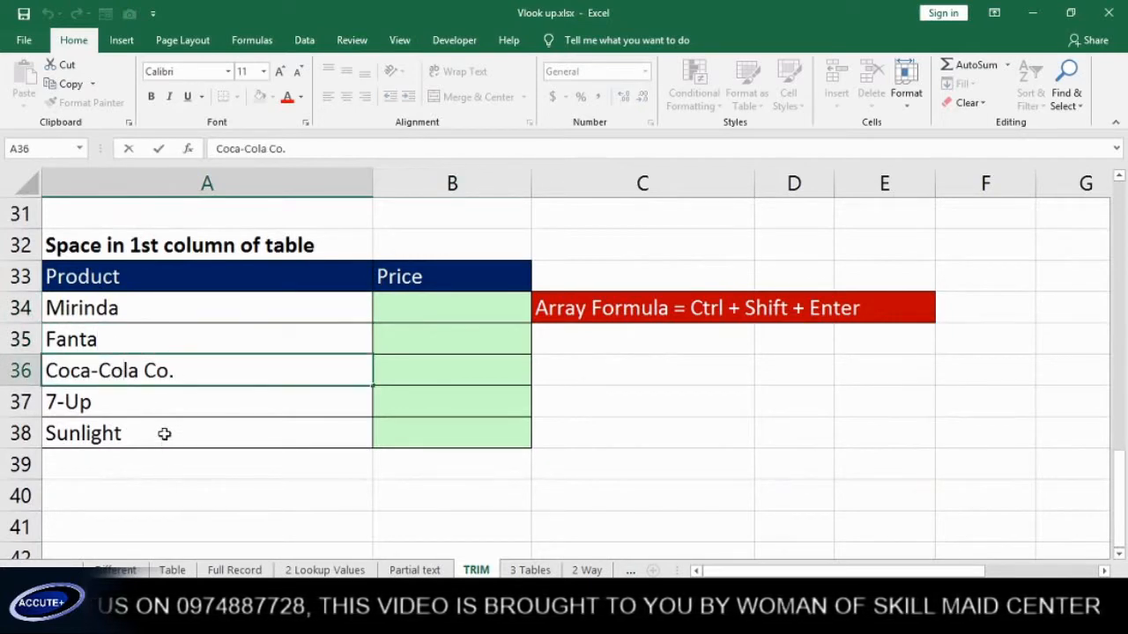
{"action": "left_click", "coordinate": [110, 400]}
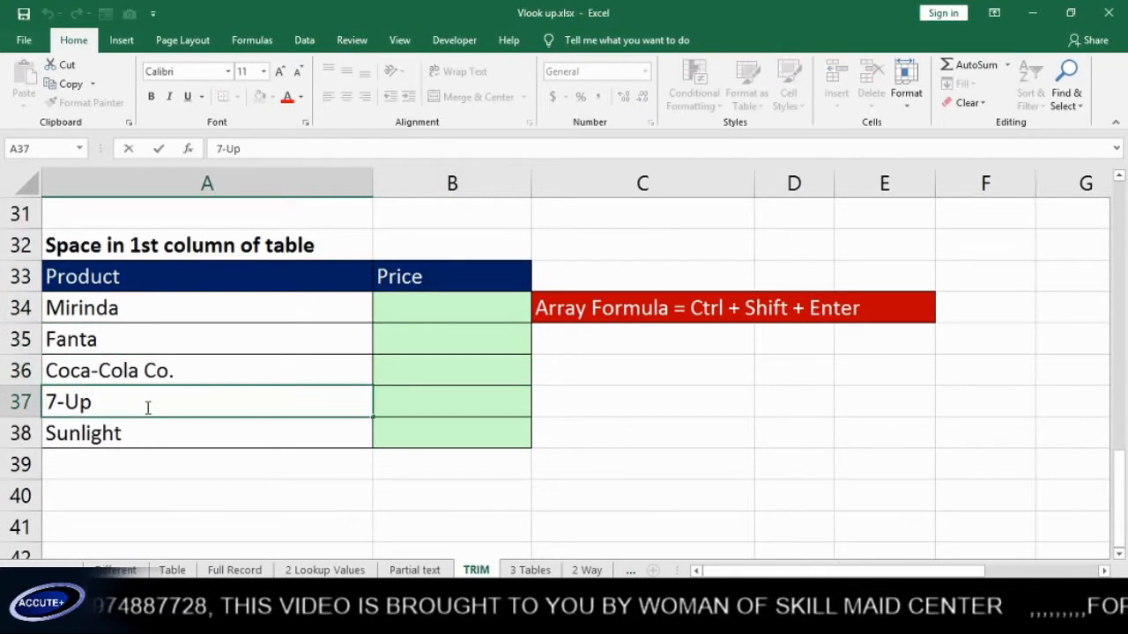
{"action": "double_click", "coordinate": [149, 436]}
{"action": "scroll", "coordinate": [233, 412], "scroll_direction": "up", "scroll_amount": 1}
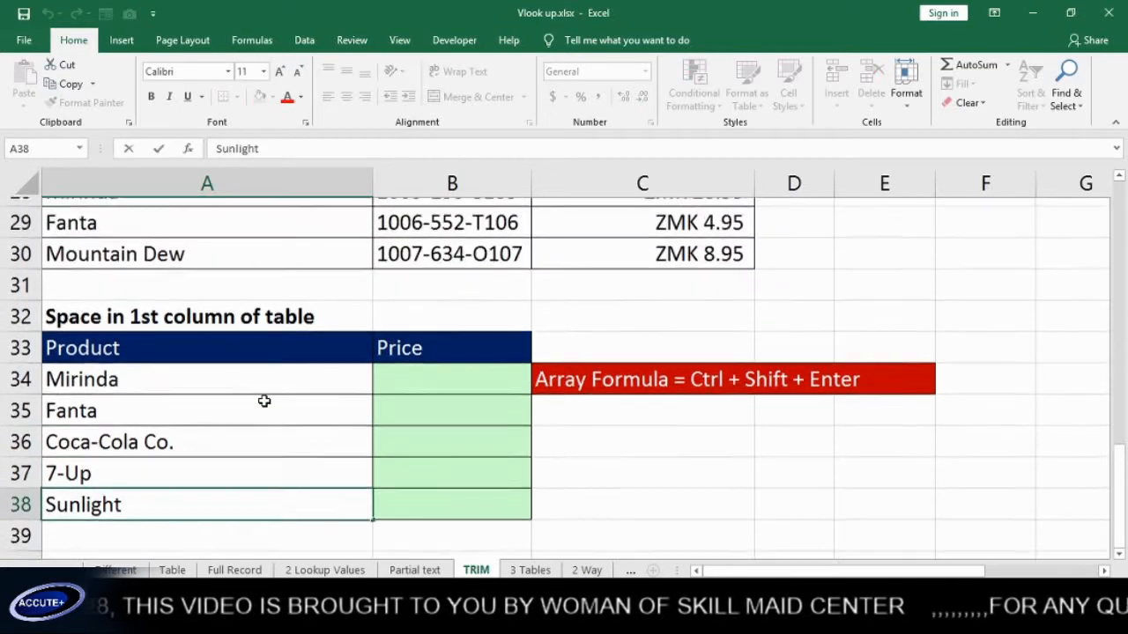
Start a VLOOKUP formula in B34 with A34 as the lookup value and A23:C30 as the table range.
{"action": "left_click", "coordinate": [395, 422]}
{"action": "left_click", "coordinate": [398, 401]}
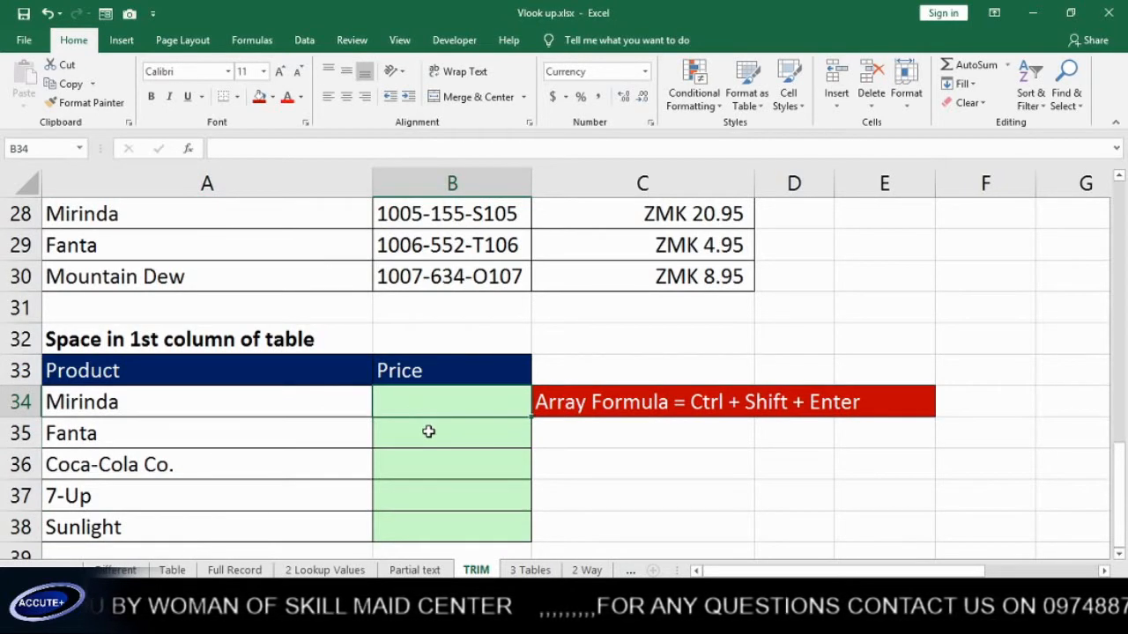
{"action": "scroll", "coordinate": [421, 414], "scroll_direction": "up", "scroll_amount": 1}
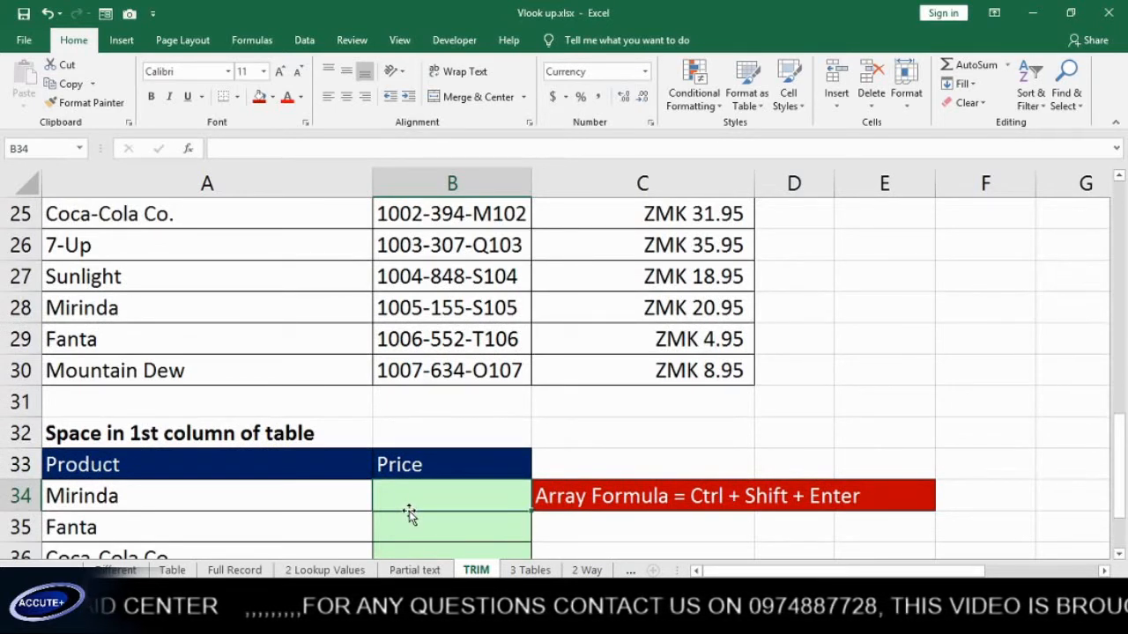
{"action": "type", "text": "="}
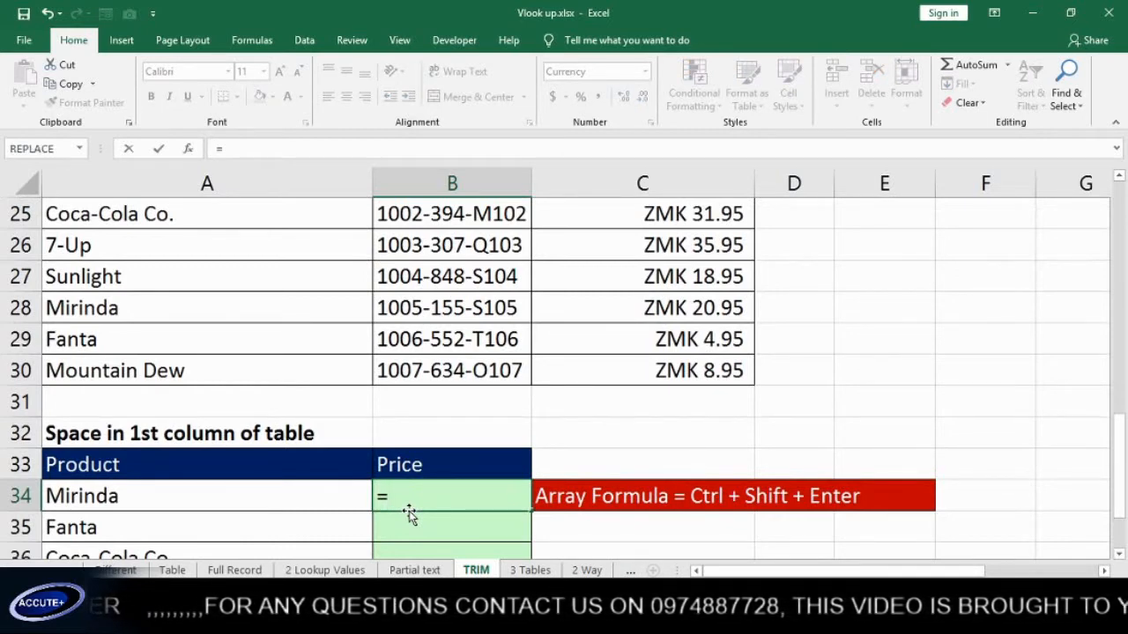
{"action": "type", "text": "vl"}
{"action": "key", "text": "Tab"}
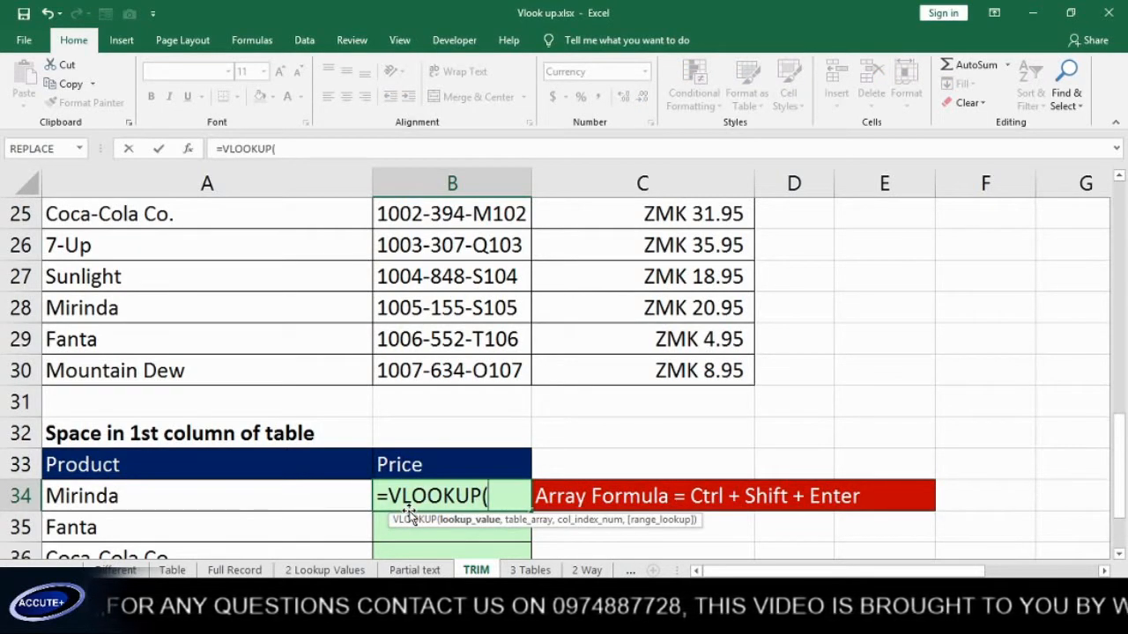
{"action": "left_click", "coordinate": [270, 495]}
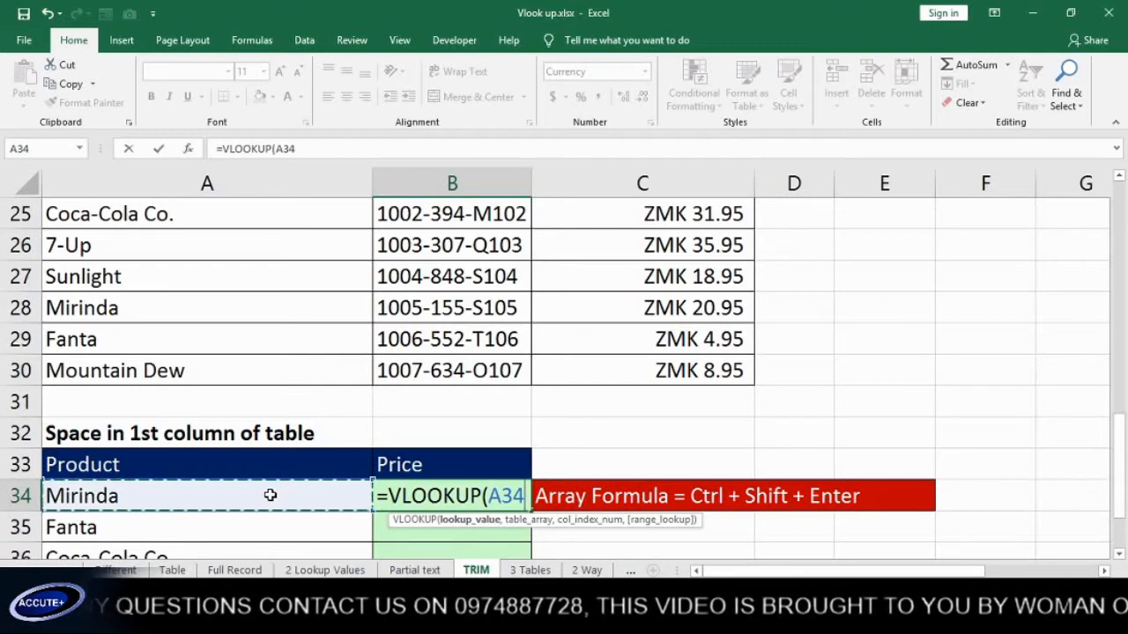
{"action": "type", "text": ","}
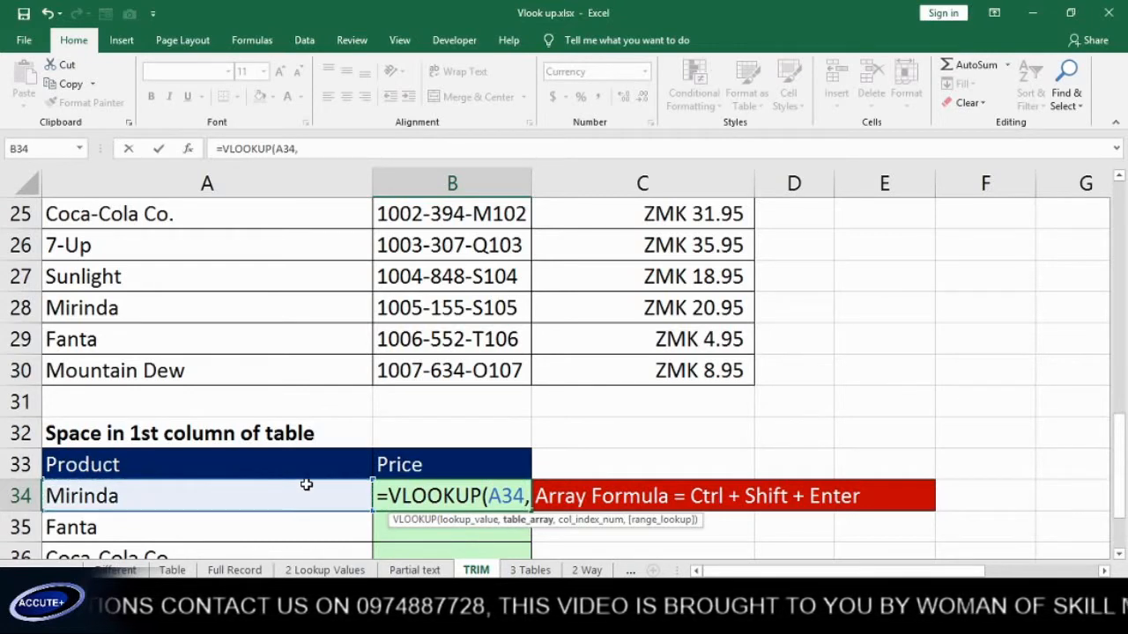
{"action": "scroll", "coordinate": [306, 485], "scroll_direction": "up", "scroll_amount": 1}
{"action": "left_click_drag", "start_coordinate": [118, 252], "coordinate": [640, 466]}
{"action": "type", "text": ","}
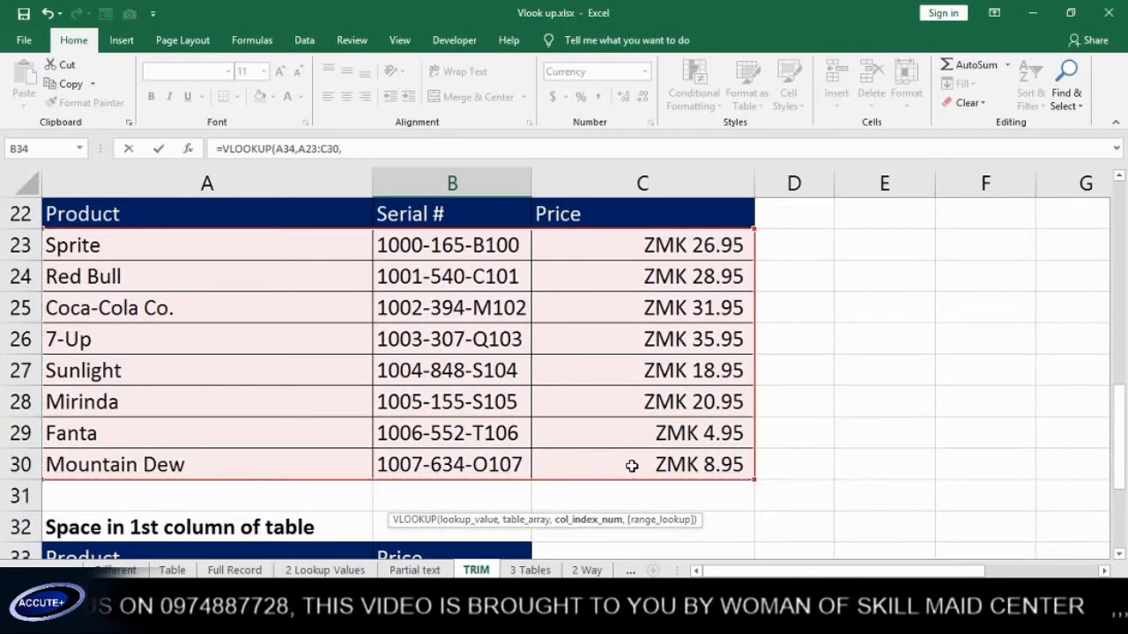
Complete the B34 VLOOKUP with column index 3 and an exact match (FALSE), and enter the formula.
{"action": "scroll", "coordinate": [632, 465], "scroll_direction": "down", "scroll_amount": 2}
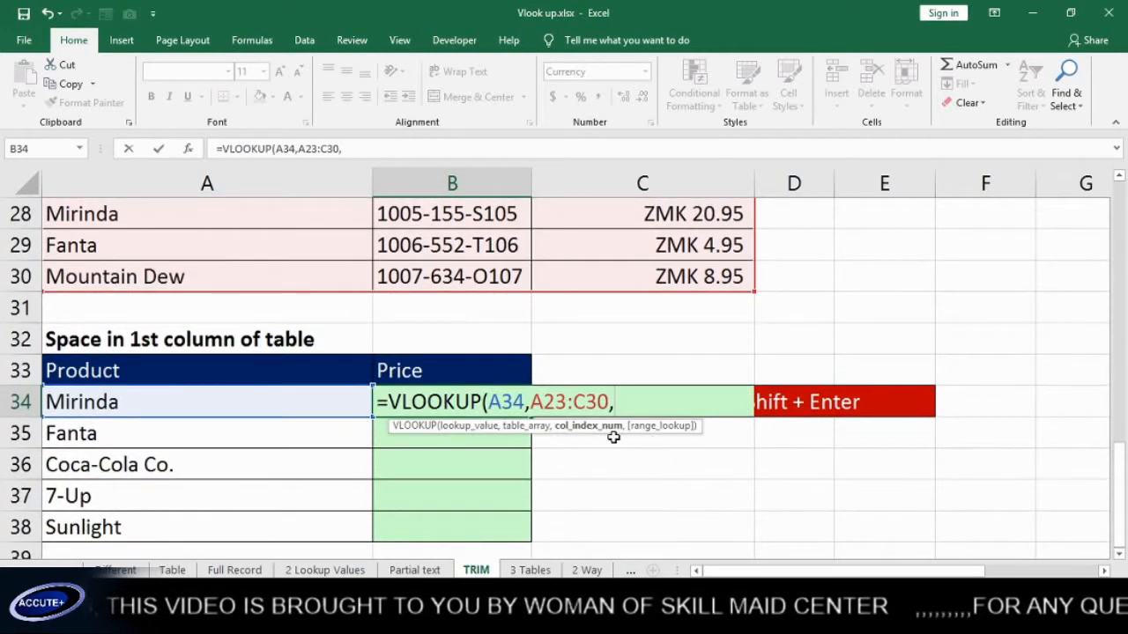
{"action": "type", "text": "3"}
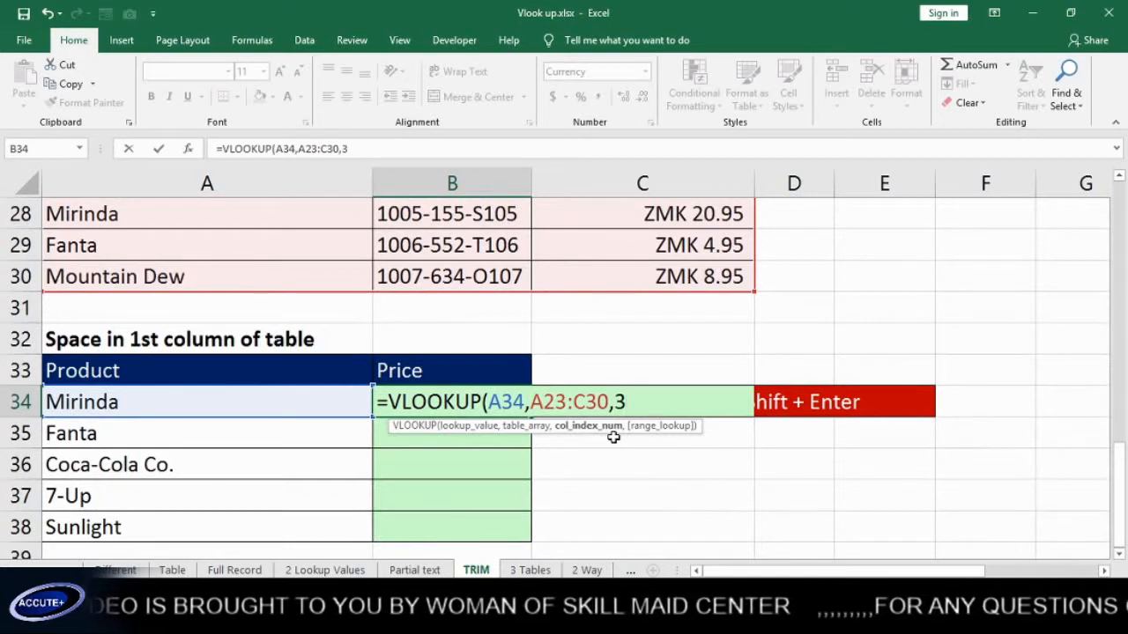
{"action": "type", "text": ","}
{"action": "left_click", "coordinate": [711, 454]}
{"action": "double_click", "coordinate": [711, 454]}
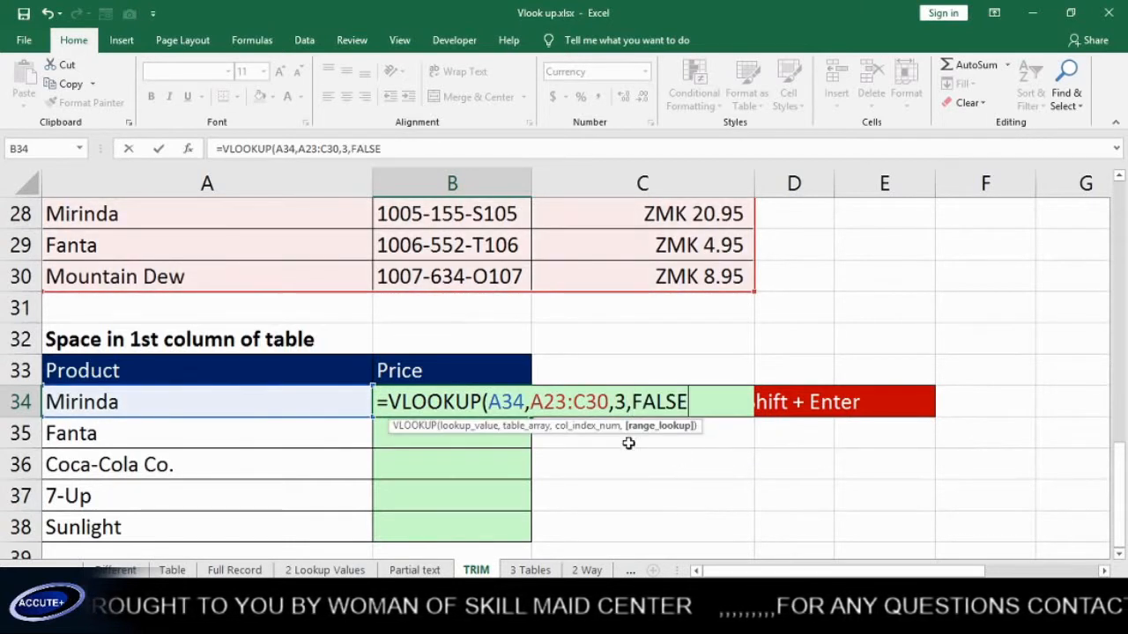
{"action": "type", "text": ")"}
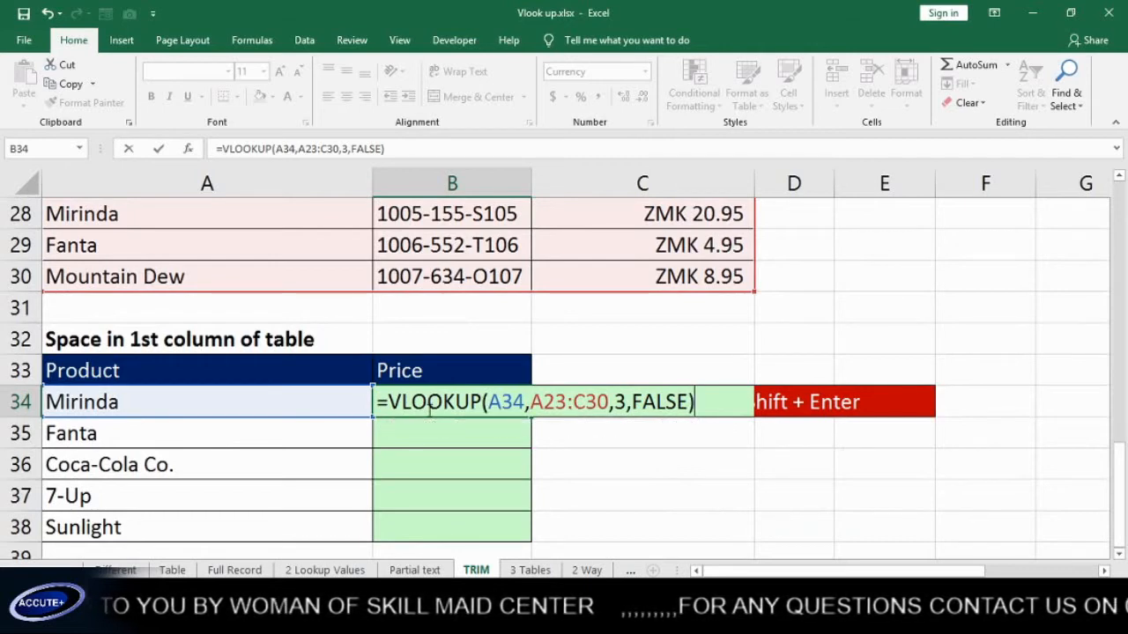
{"action": "key", "text": "Return"}
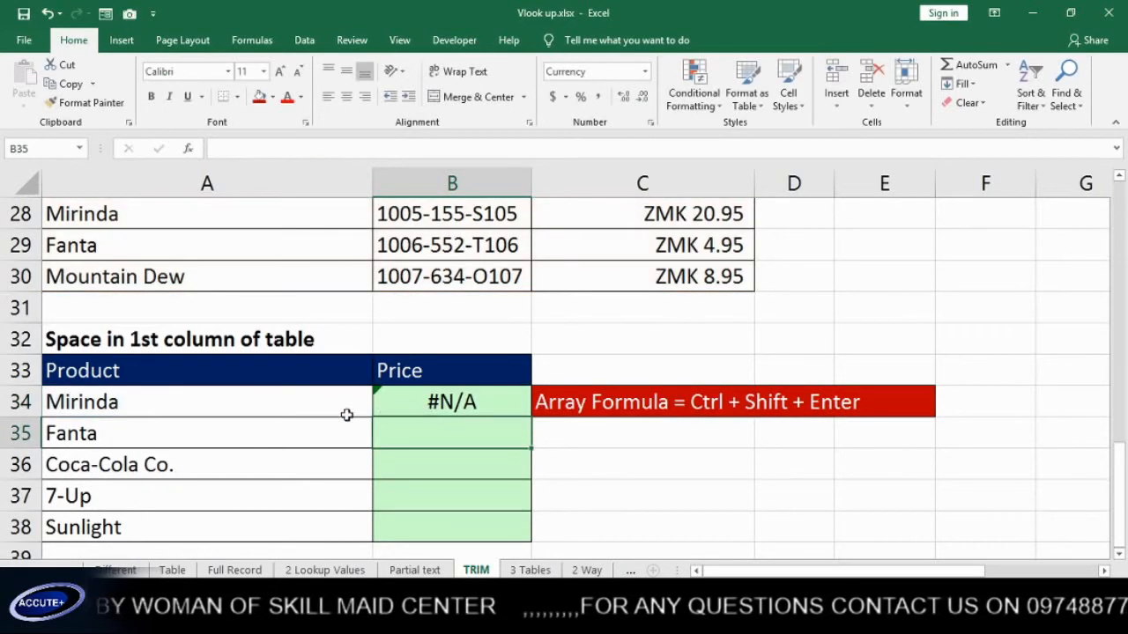
Evaluate the A23:C30 argument in the B34 formula to inspect the table text for spaces, then restore the reference and exit editing.
{"action": "double_click", "coordinate": [441, 403]}
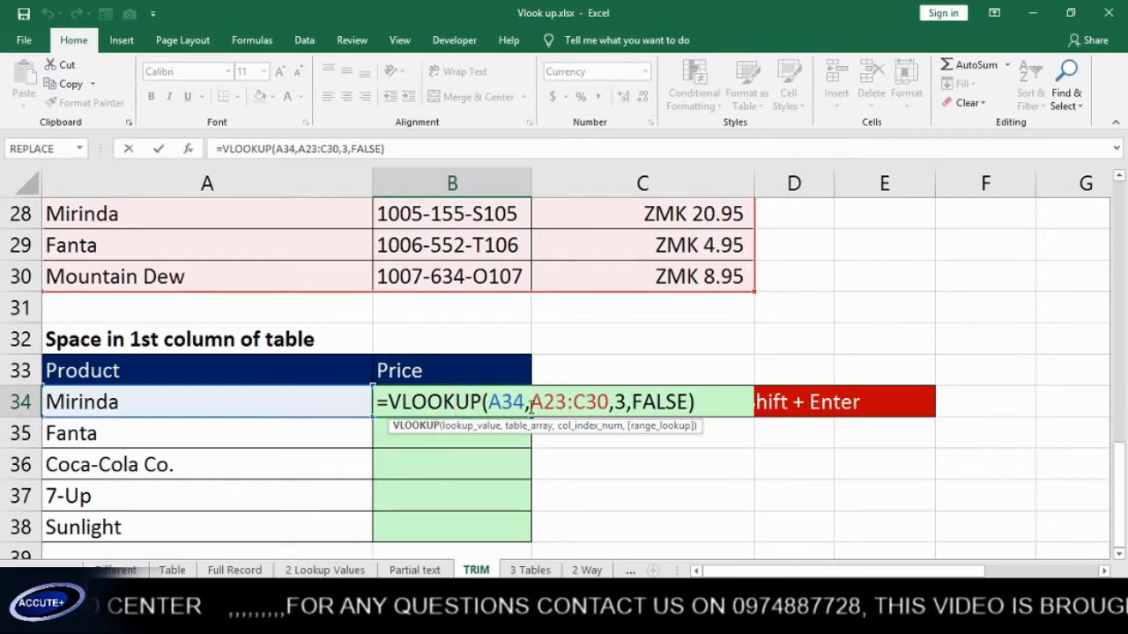
{"action": "left_click_drag", "start_coordinate": [533, 406], "coordinate": [608, 402]}
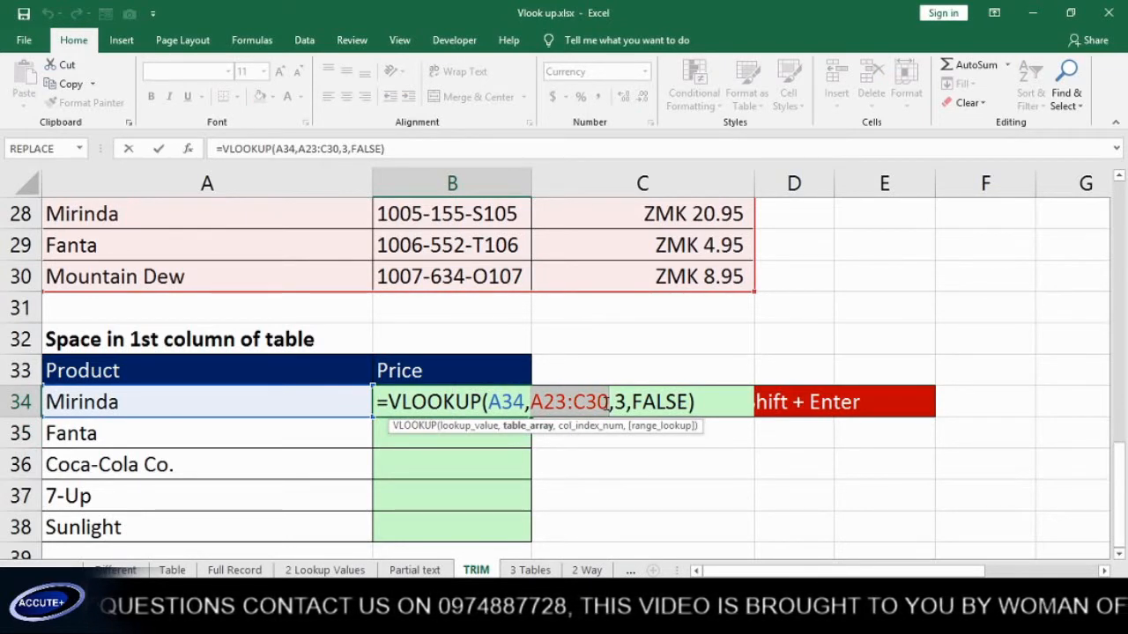
{"action": "key", "text": "F9"}
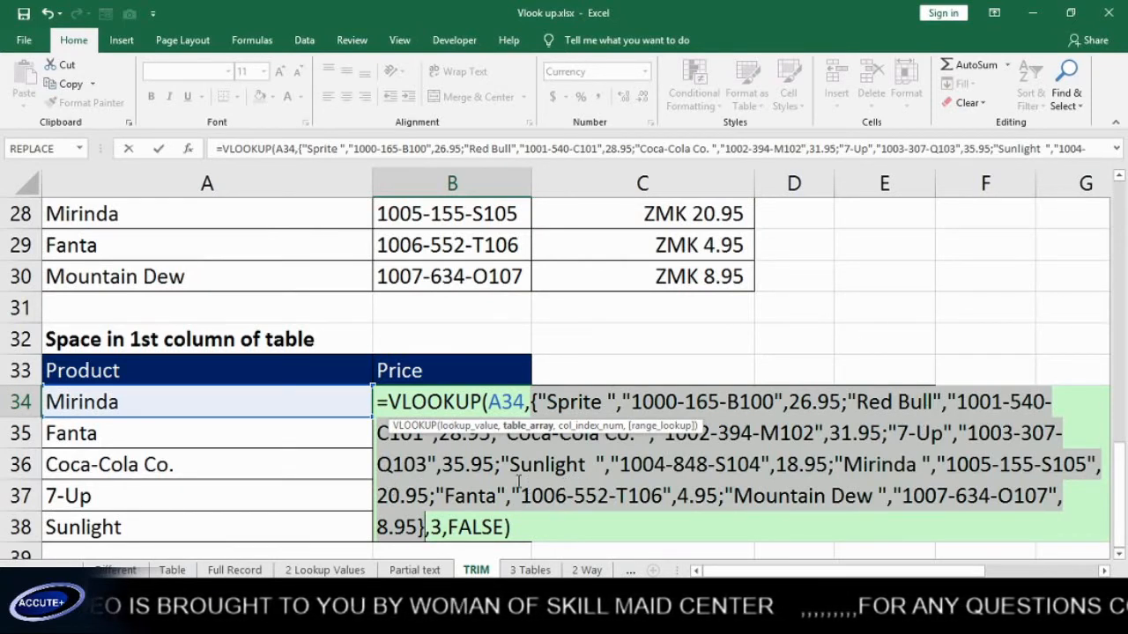
{"action": "key", "text": "ctrl+z"}
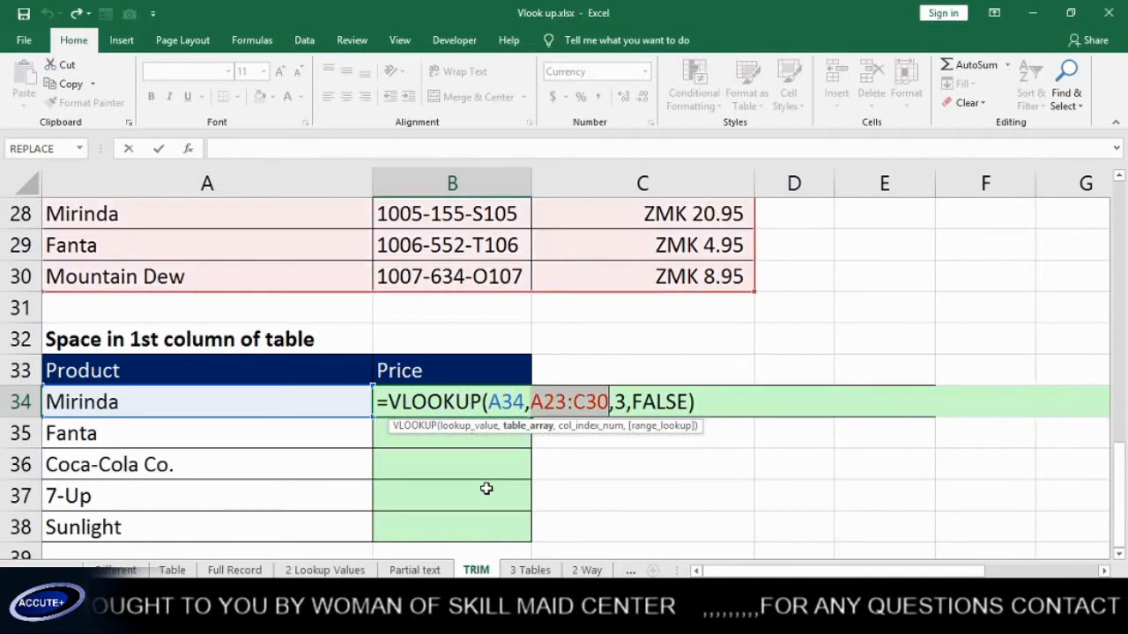
{"action": "key", "text": "Return"}
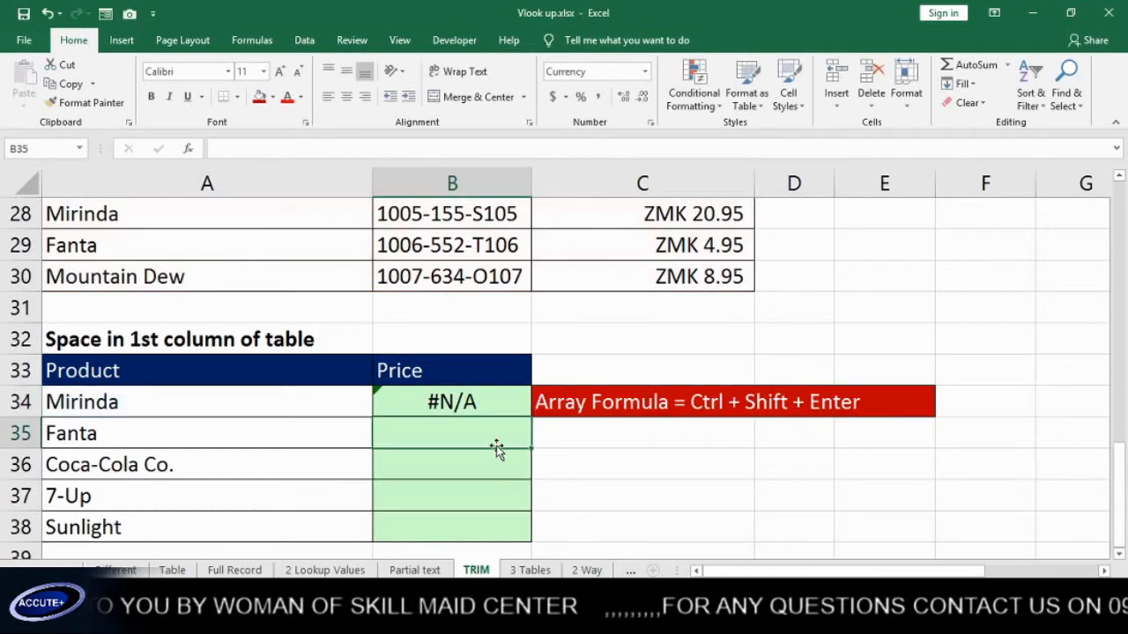
Fill the VLOOKUP formula from B34 down through B38.
{"action": "left_click", "coordinate": [518, 412]}
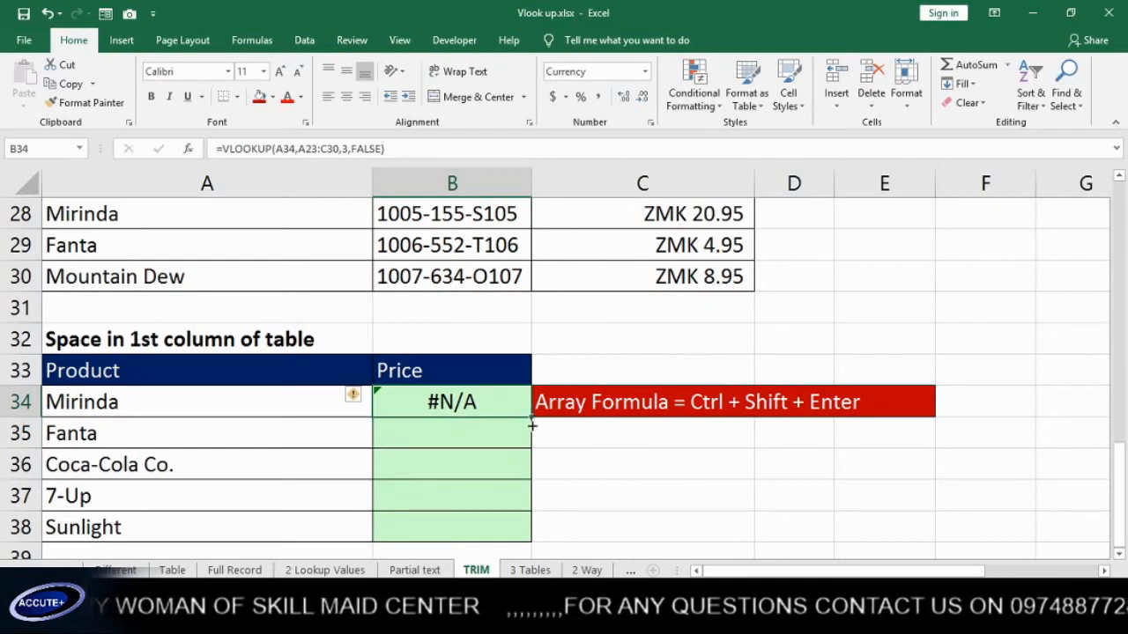
{"action": "left_click_drag", "start_coordinate": [532, 424], "coordinate": [513, 528]}
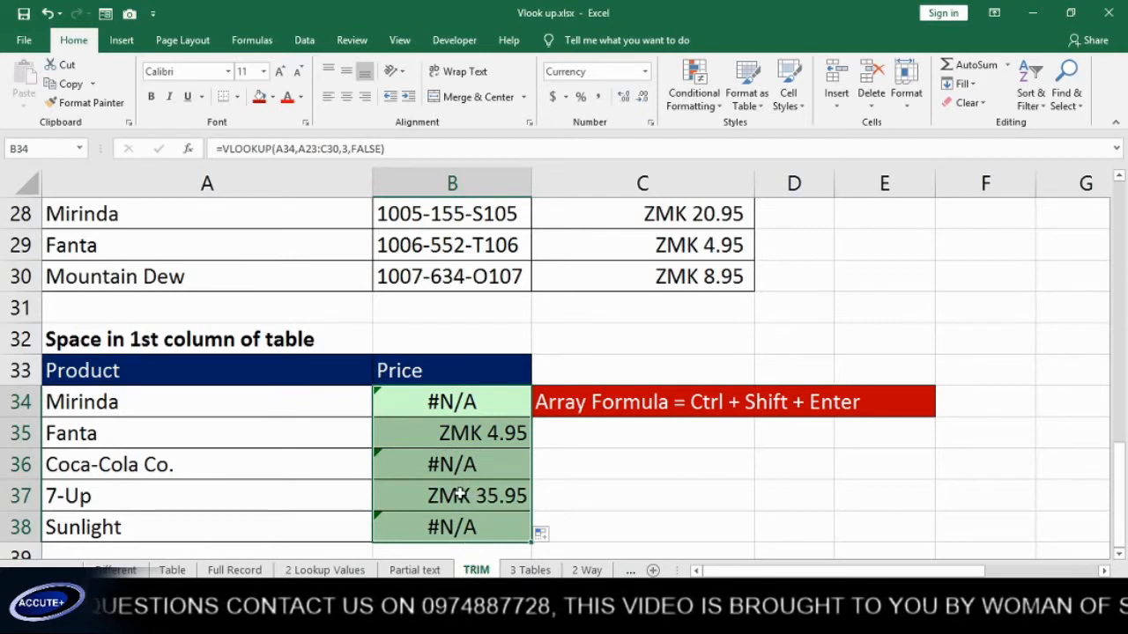
Wrap the A23:C30 table range in the B34 formula with TRIM and enter it as an ordinary formula.
{"action": "double_click", "coordinate": [477, 402]}
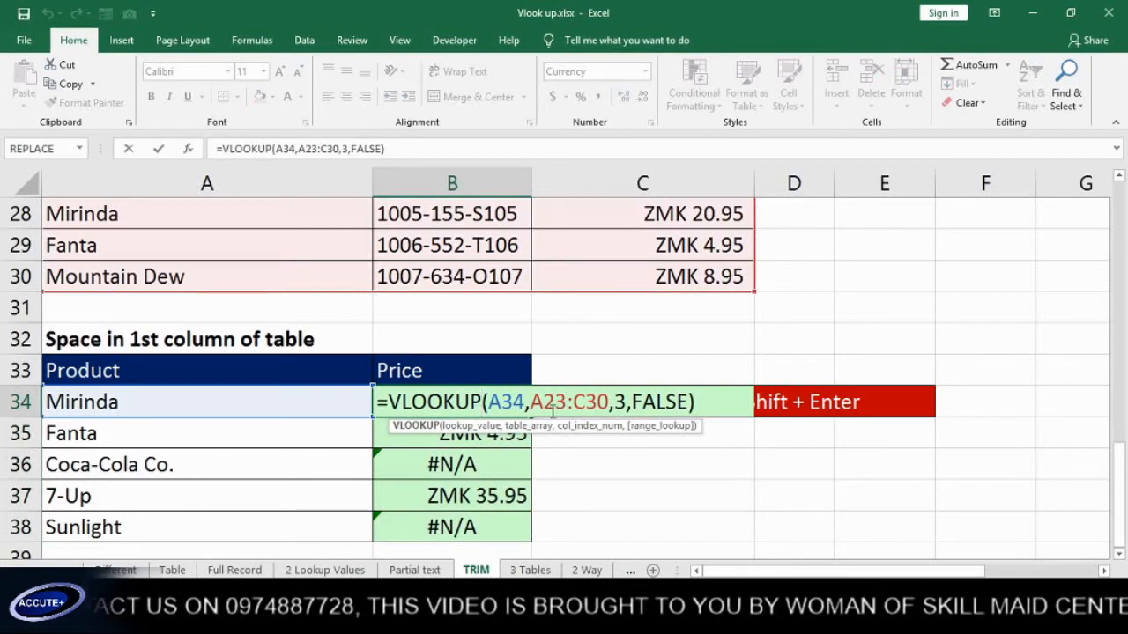
{"action": "left_click", "coordinate": [534, 403]}
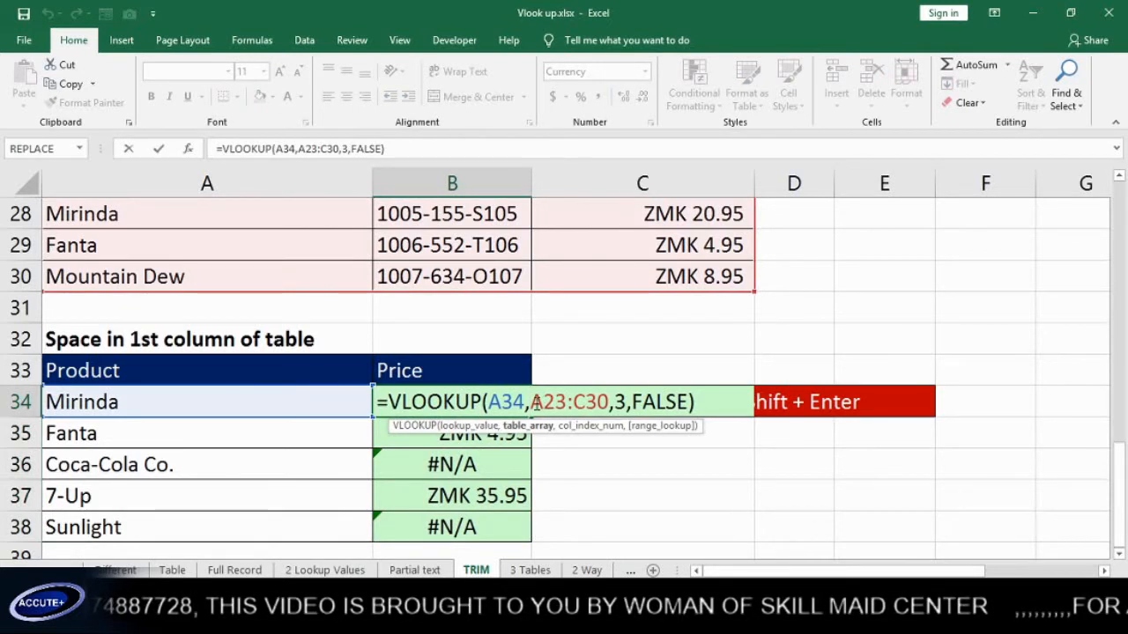
{"action": "type", "text": "TRIM("}
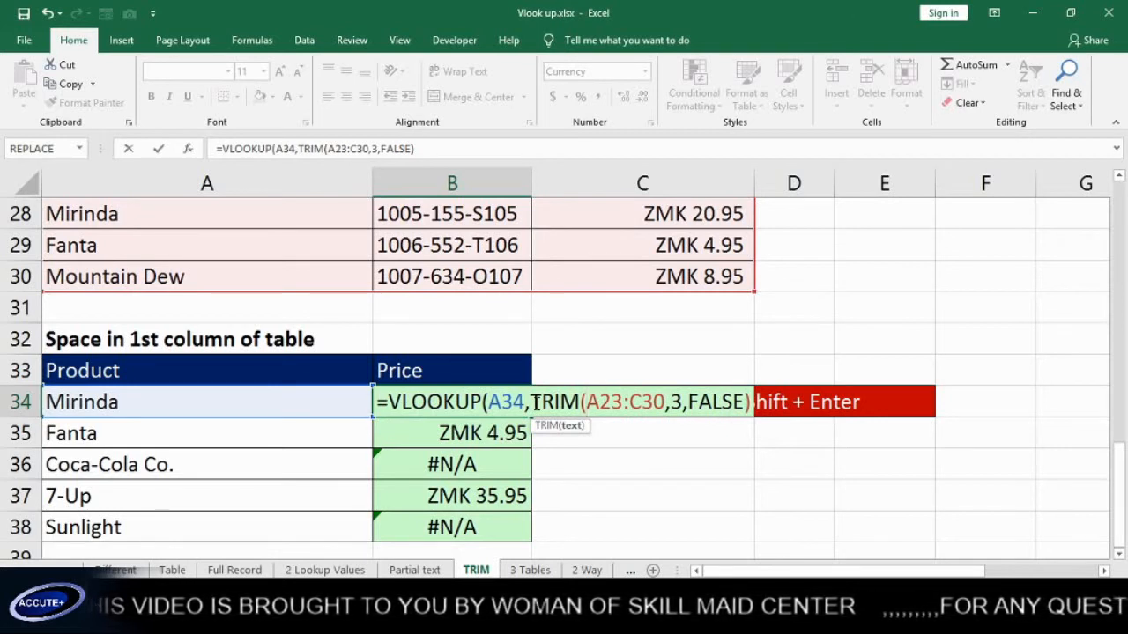
{"action": "left_click", "coordinate": [667, 402]}
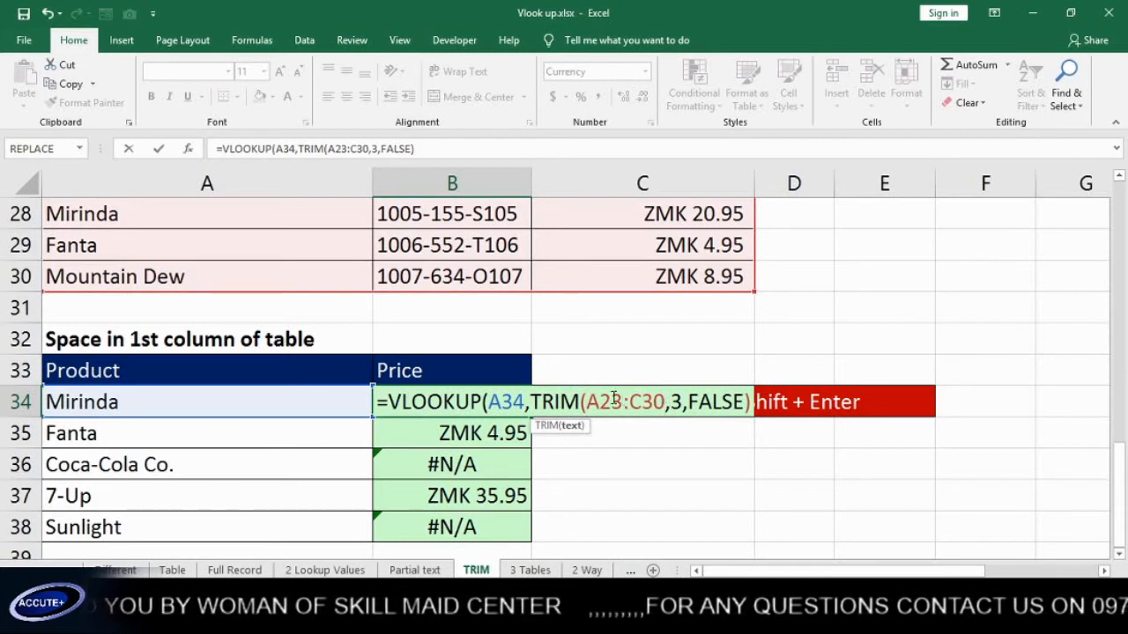
{"action": "type", "text": ")"}
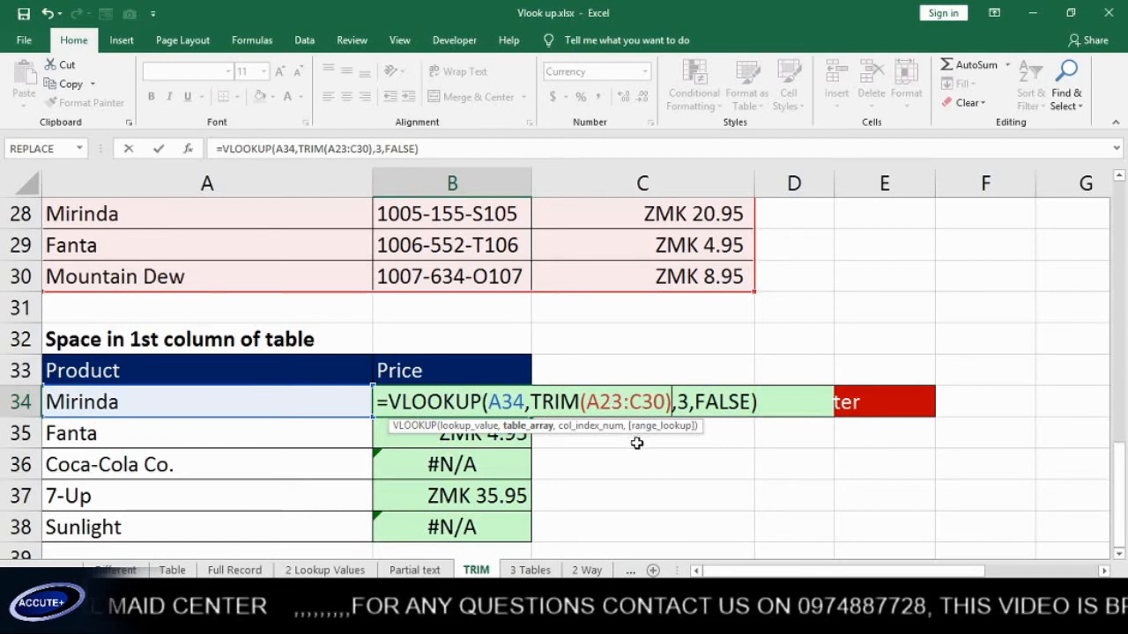
{"action": "key", "text": "Return"}
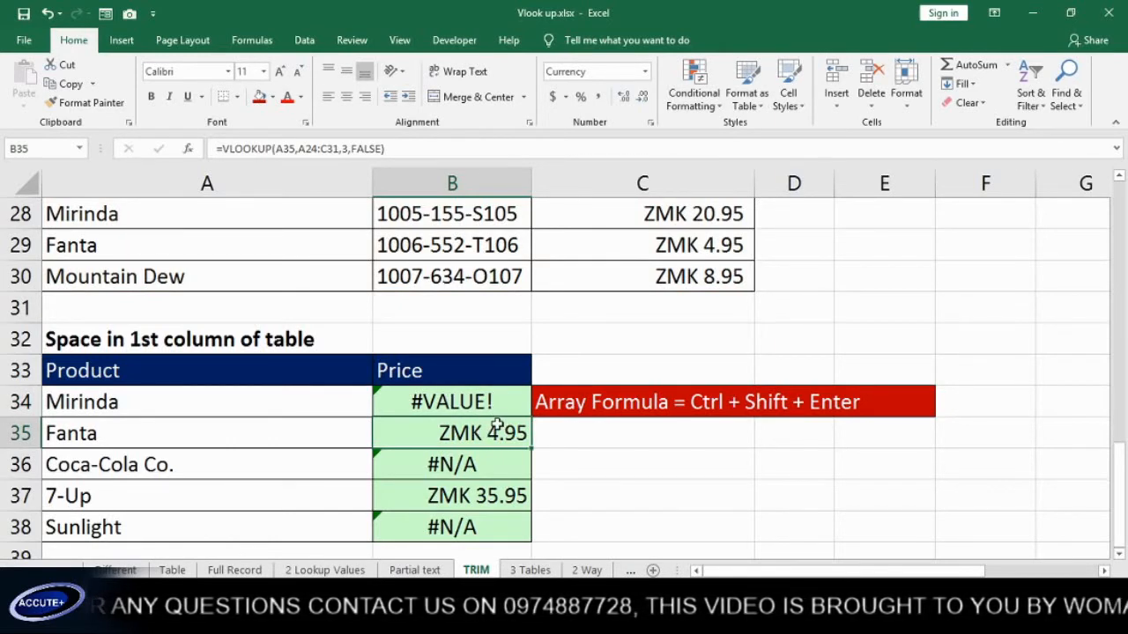
Re-enter the B34 VLOOKUP with the trimmed A23:C30 range as an array formula and fill it down through B38.
{"action": "double_click", "coordinate": [460, 404]}
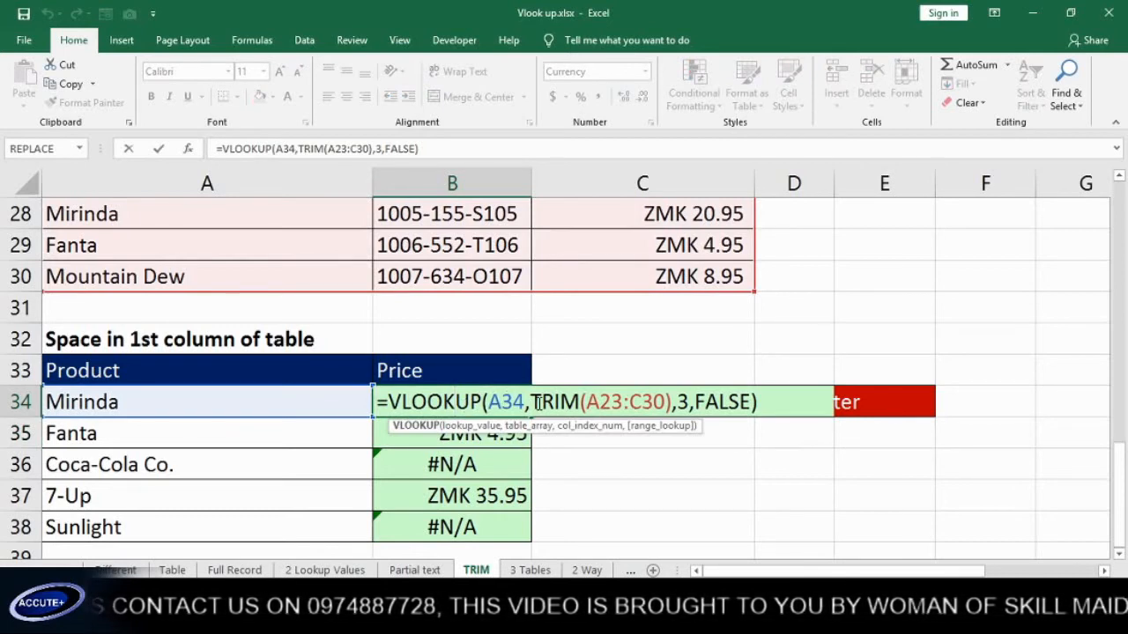
{"action": "key", "text": "ctrl+shift+Return"}
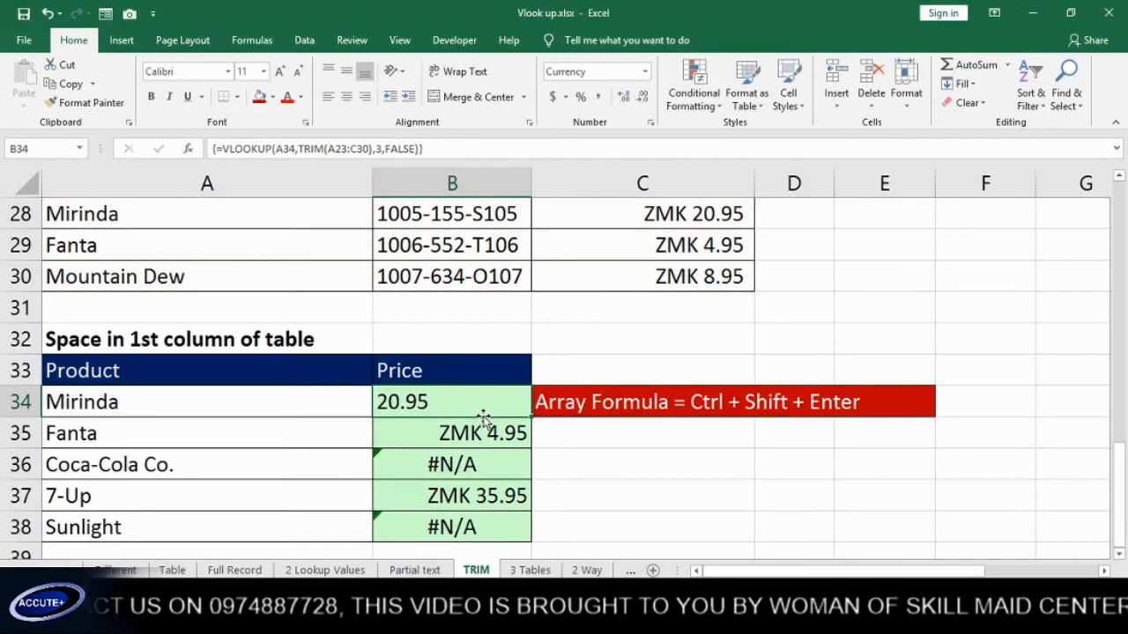
{"action": "double_click", "coordinate": [532, 420]}
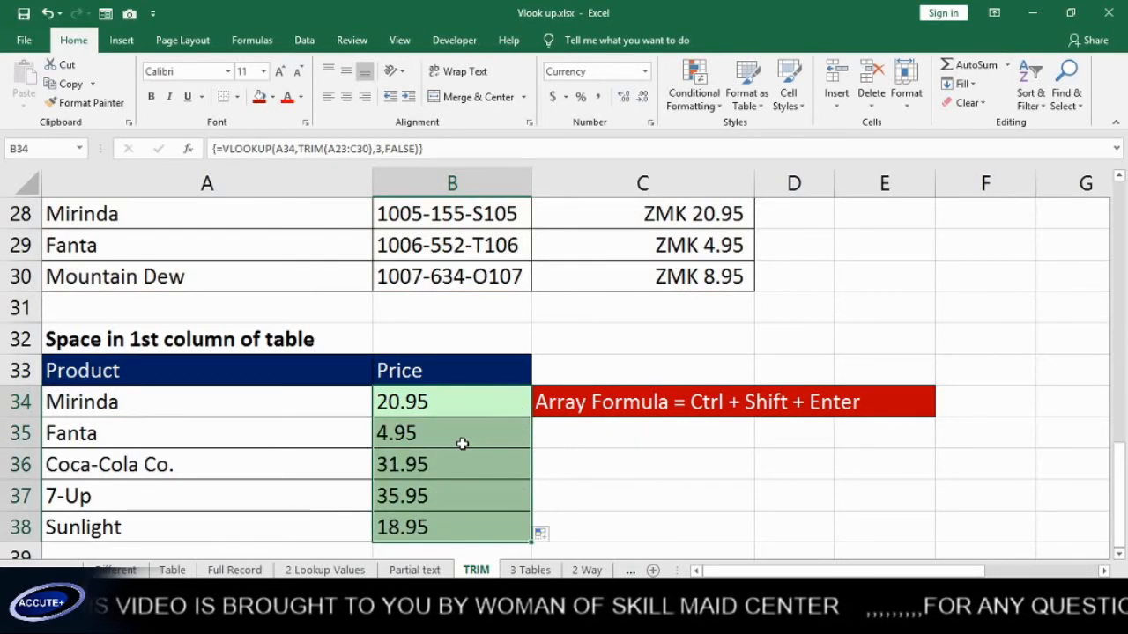
Append +0 to the end of the VLOOKUP formula in B34 and enter it as an ordinary formula.
{"action": "left_click", "coordinate": [399, 403]}
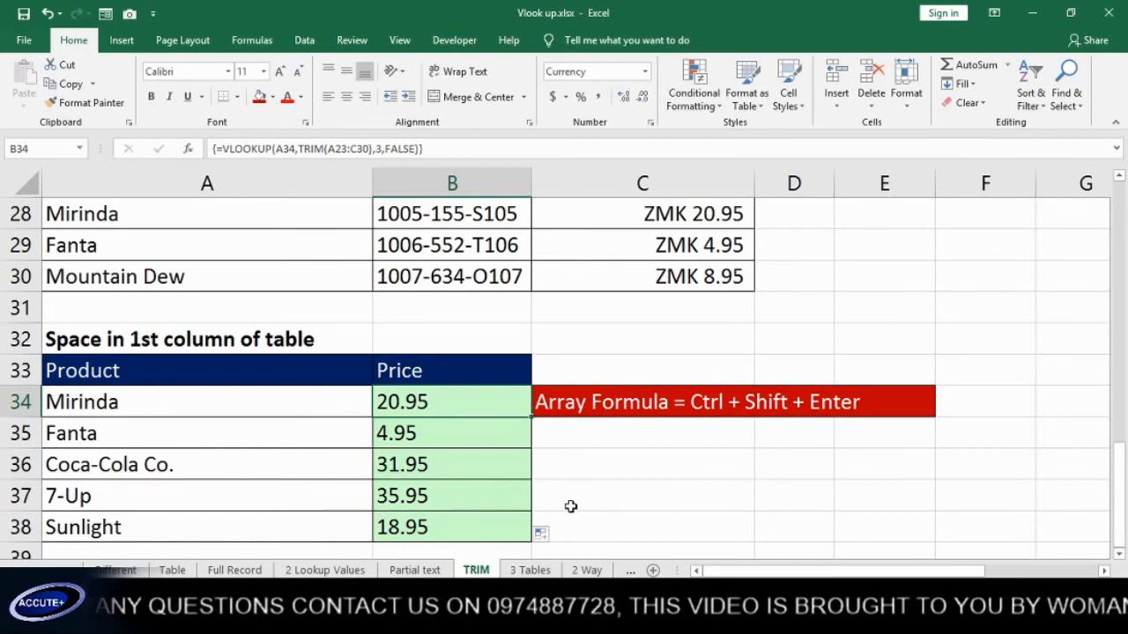
{"action": "double_click", "coordinate": [445, 403]}
{"action": "key", "text": "Right"}
{"action": "key", "text": "Right"}
{"action": "key", "text": "Right"}
{"action": "key", "text": "Right"}
{"action": "key", "text": "Right"}
{"action": "key", "text": "Right"}
{"action": "key", "text": "Right"}
{"action": "key", "text": "Right"}
{"action": "key", "text": "Right"}
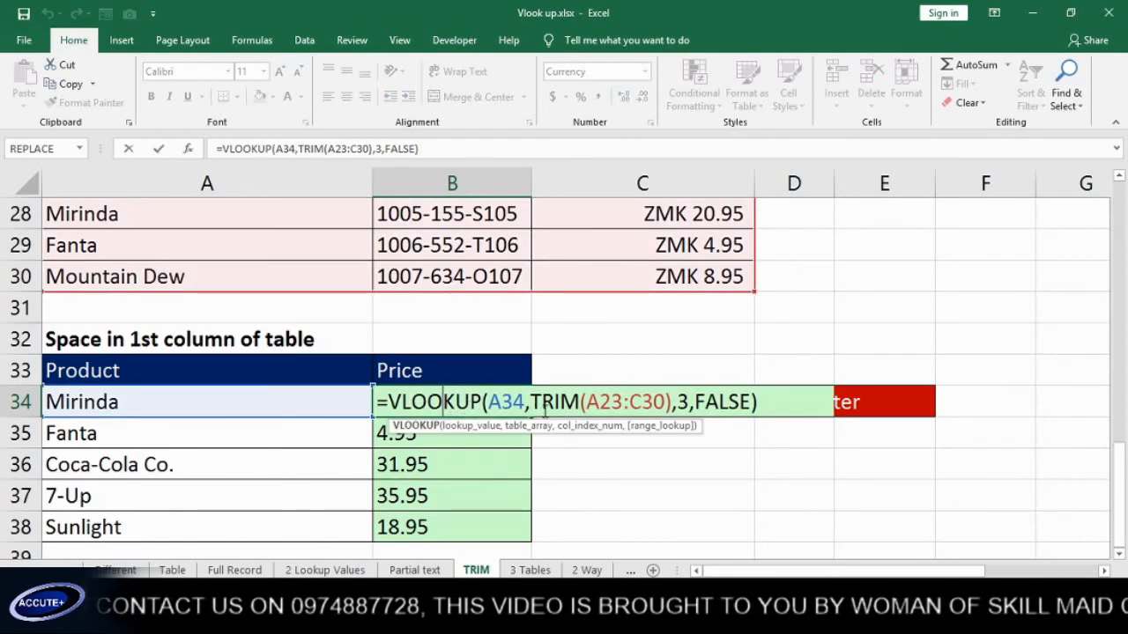
{"action": "left_click", "coordinate": [763, 405]}
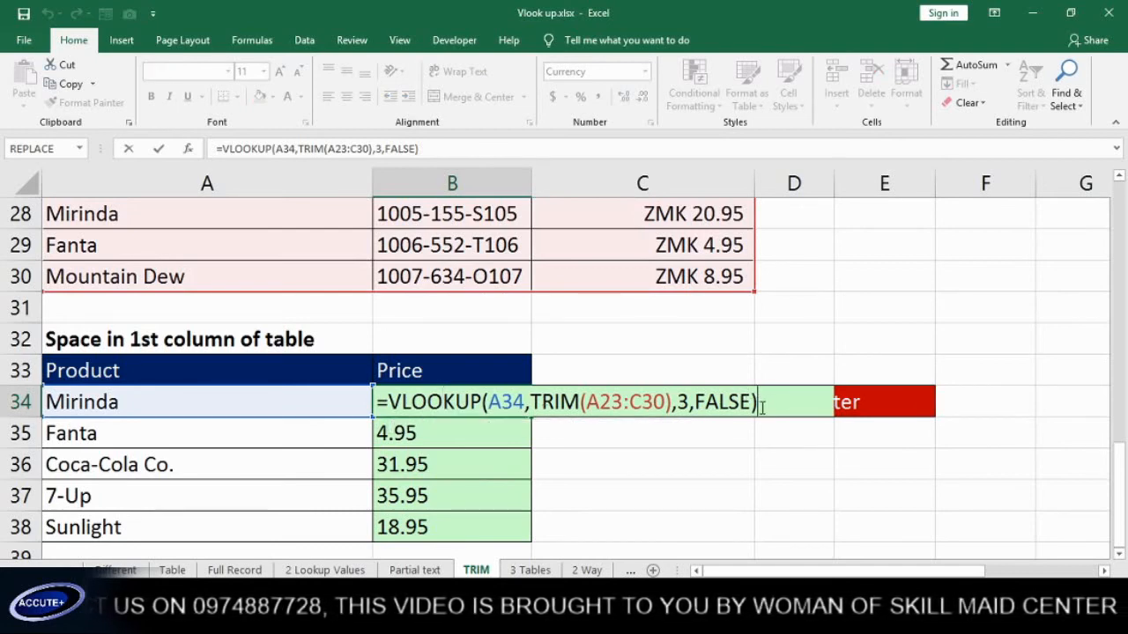
{"action": "type", "text": "+"}
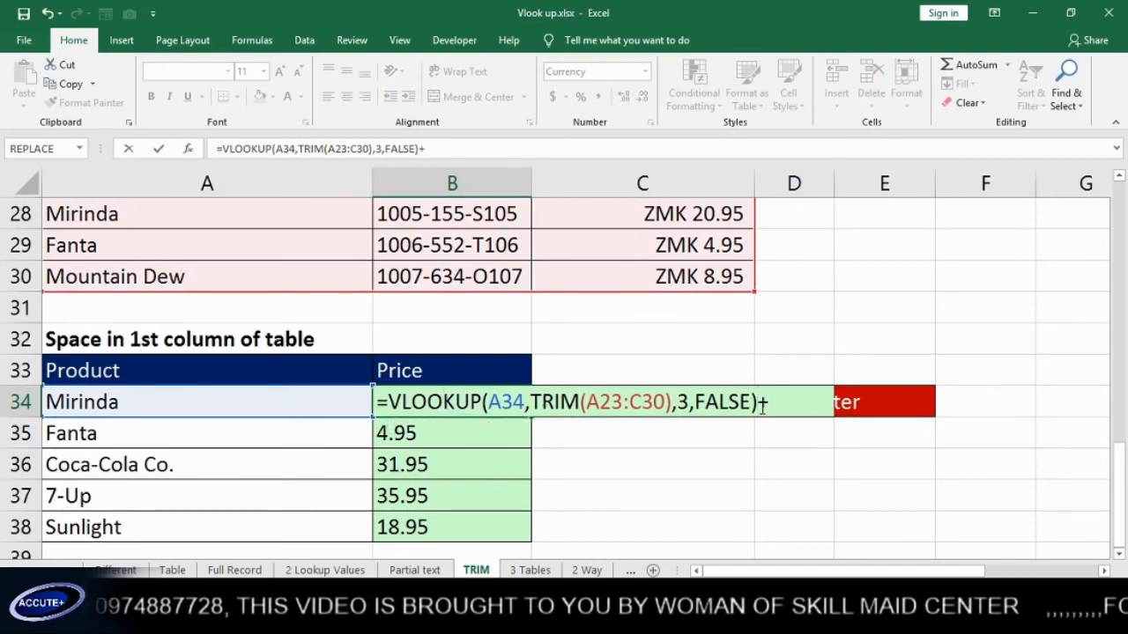
{"action": "type", "text": "0"}
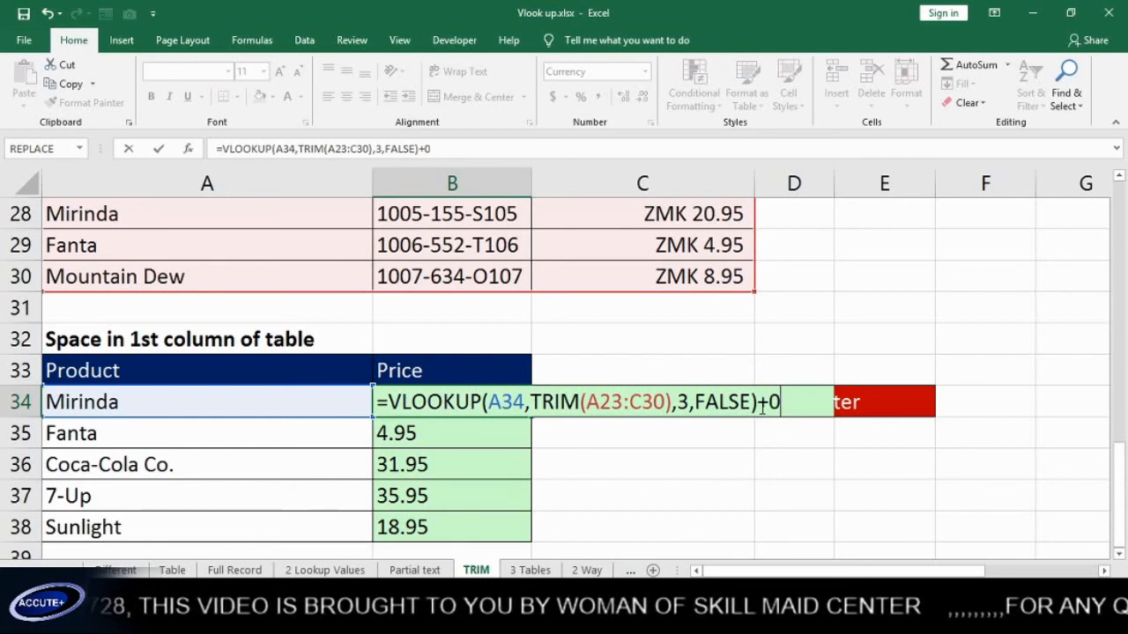
{"action": "key", "text": "Return"}
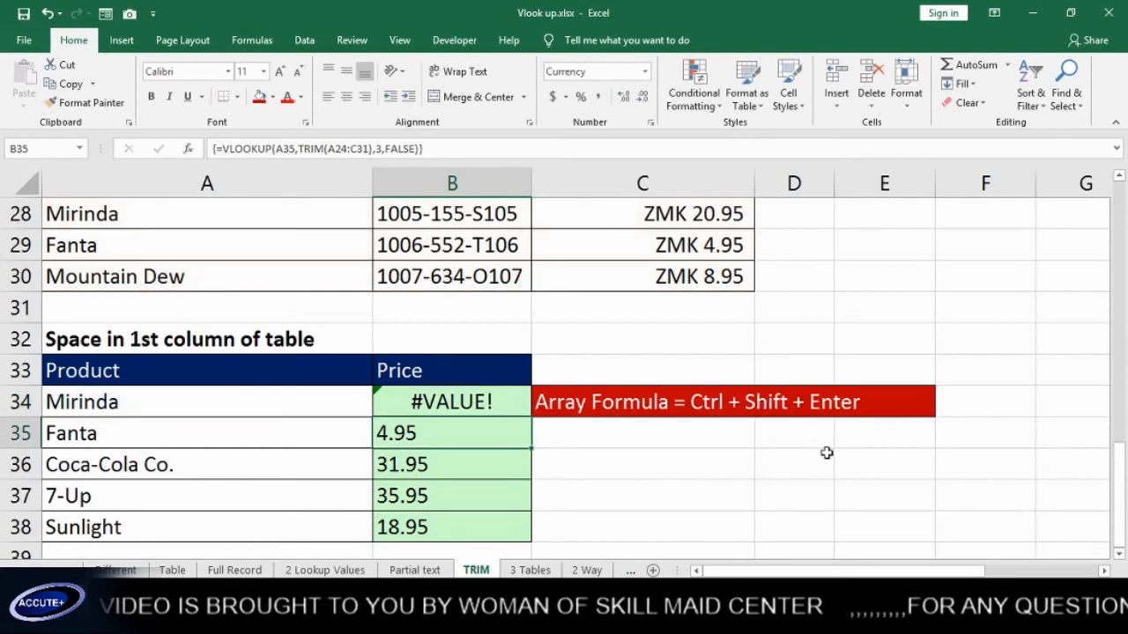
Re-enter the B34 formula ending in +0 as an array formula and fill it down through B38.
{"action": "left_click", "coordinate": [498, 401]}
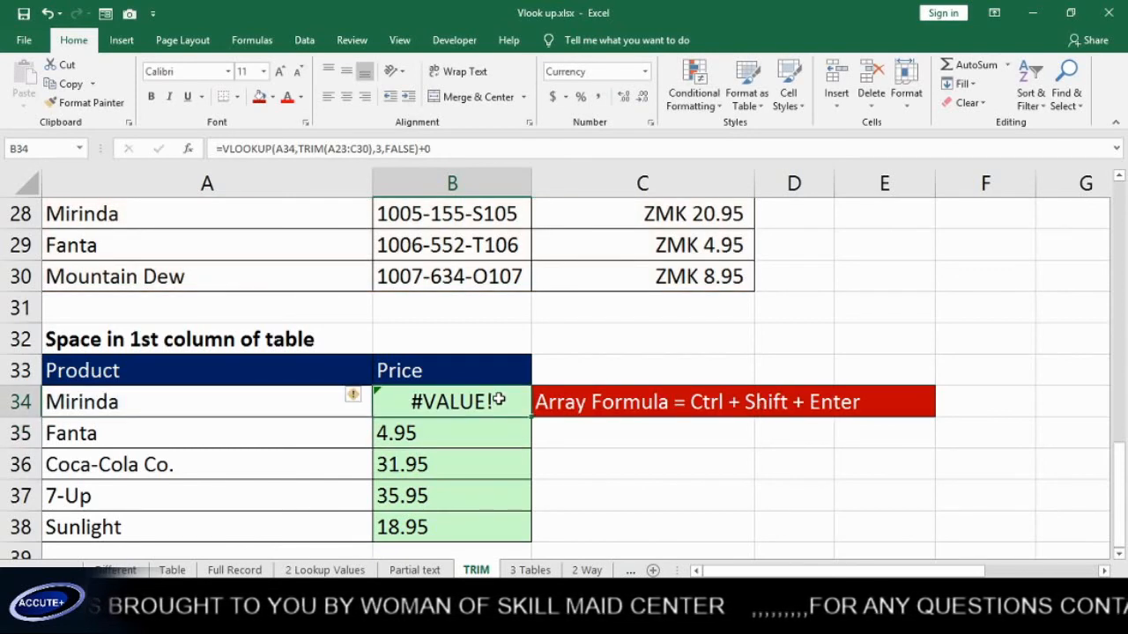
{"action": "double_click", "coordinate": [499, 401]}
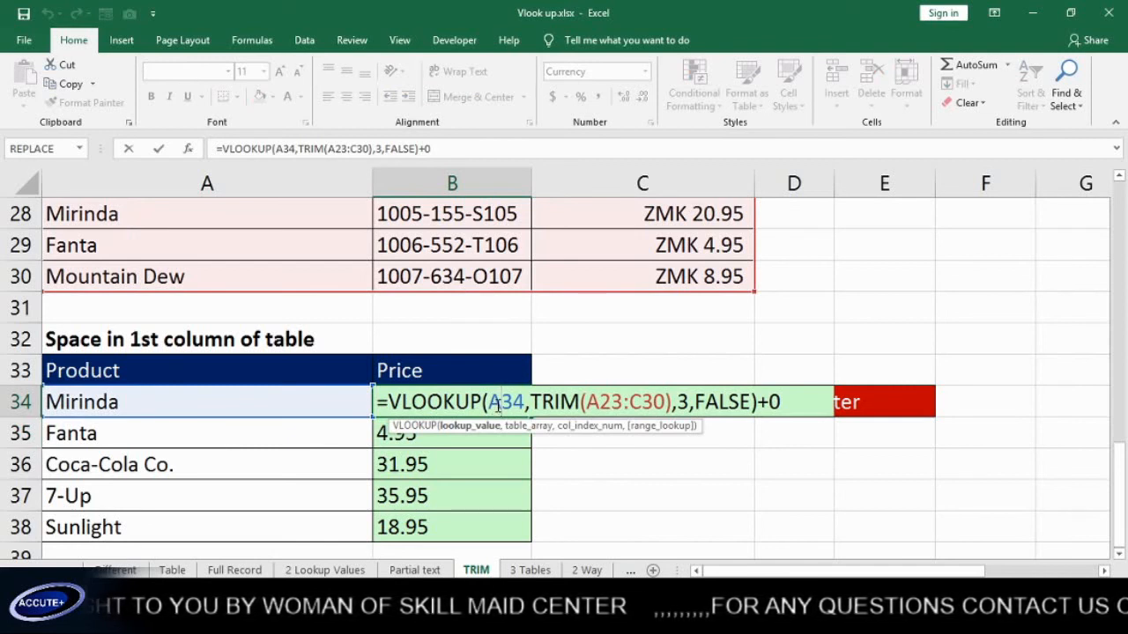
{"action": "key", "text": "ctrl+shift+Return"}
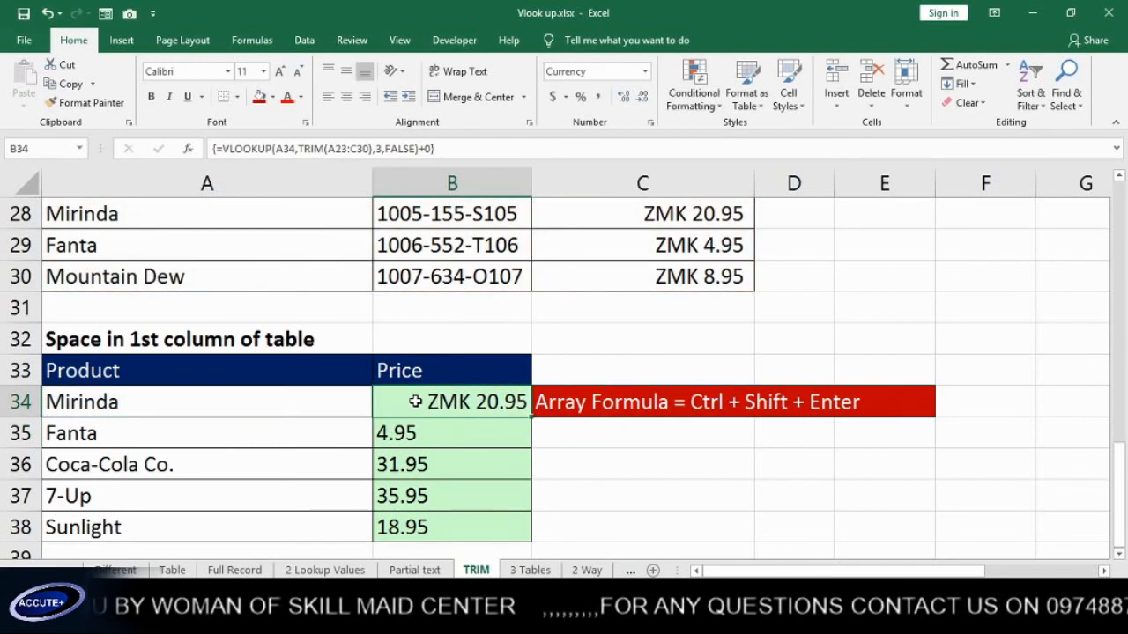
{"action": "double_click", "coordinate": [531, 415]}
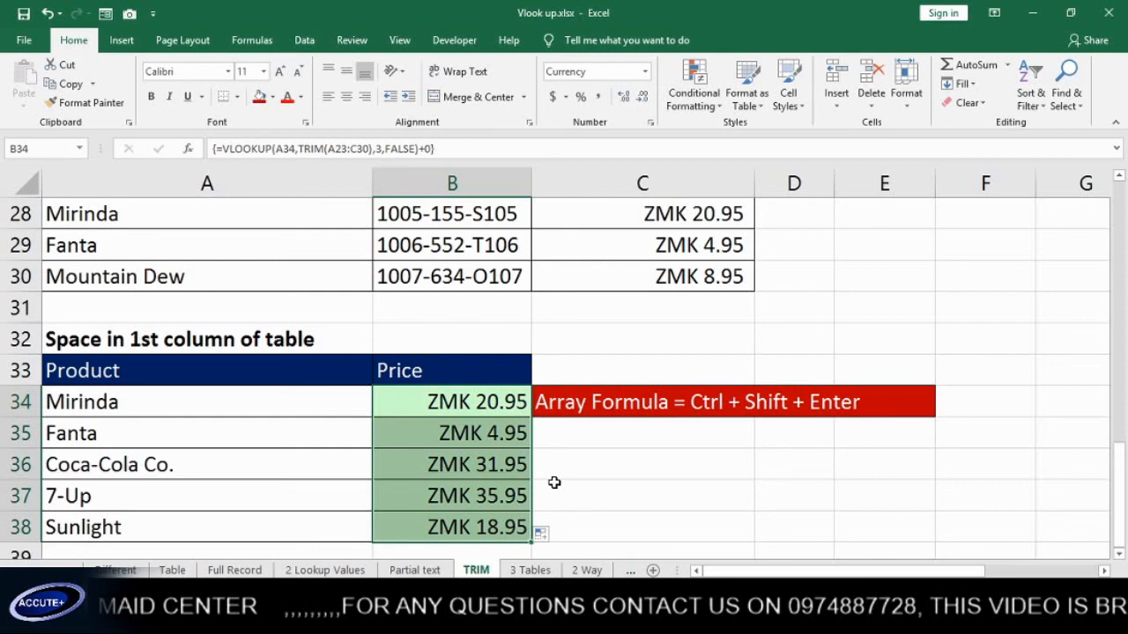
{"action": "scroll", "coordinate": [524, 483], "scroll_direction": "down", "scroll_amount": 1}
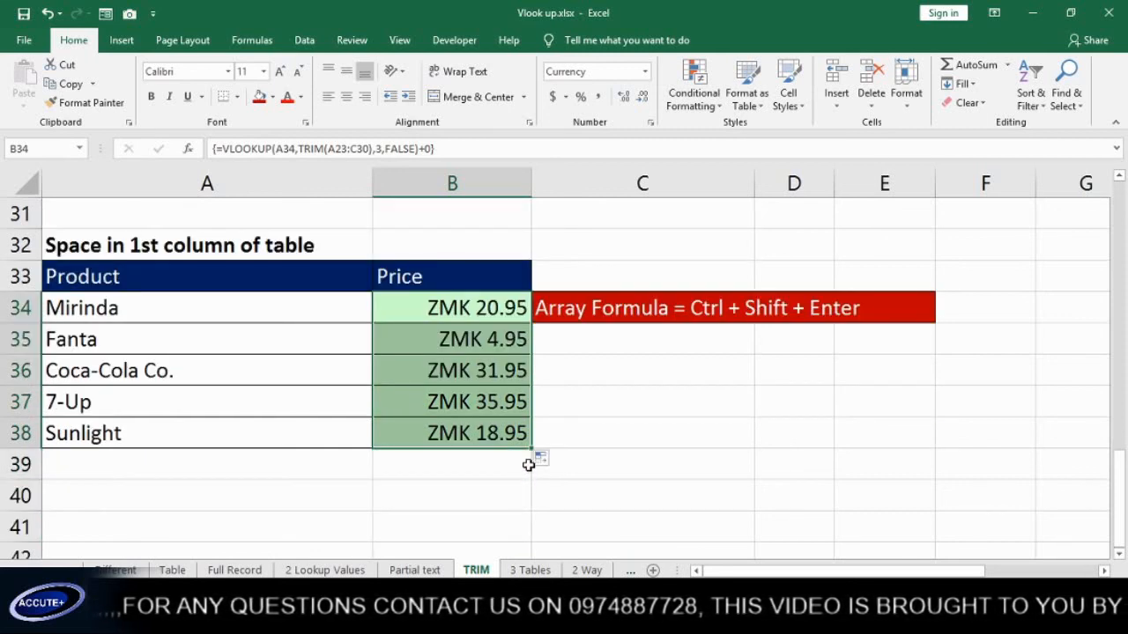